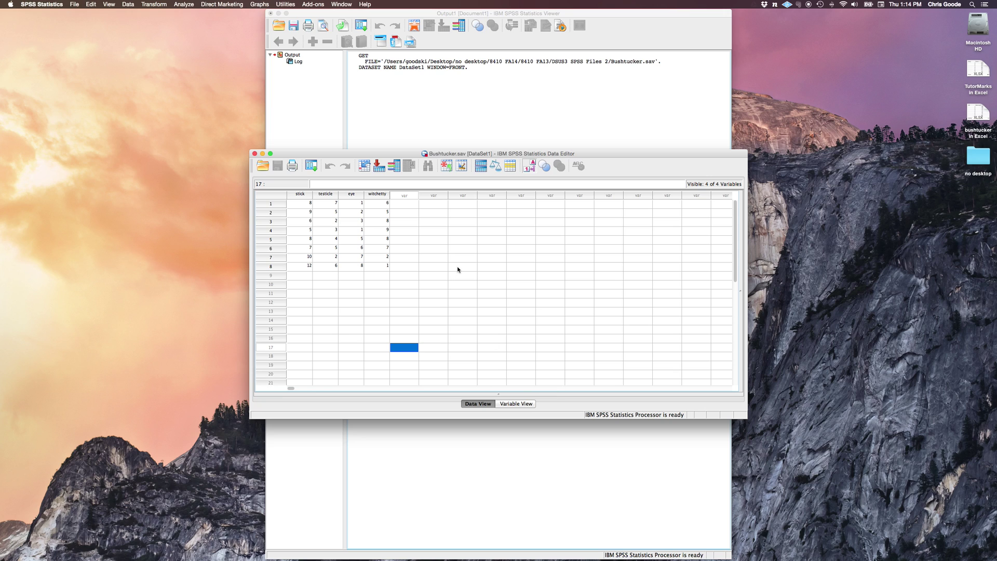
# - Start a General Linear Model repeated measures analysis and define a within-subject factor named Animal with 4 levels
pyautogui.click(185, 4)
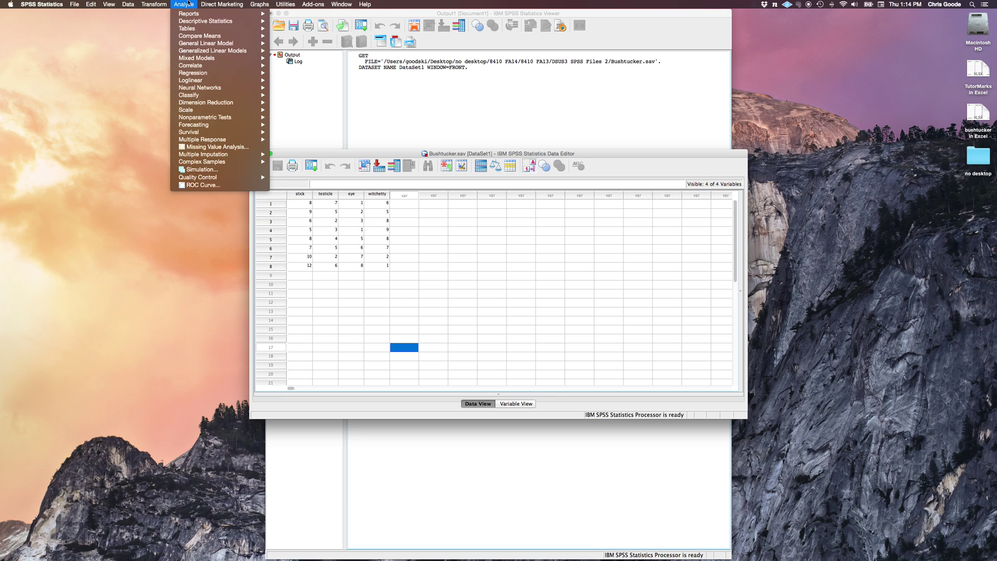
pyautogui.moveTo(207, 45)
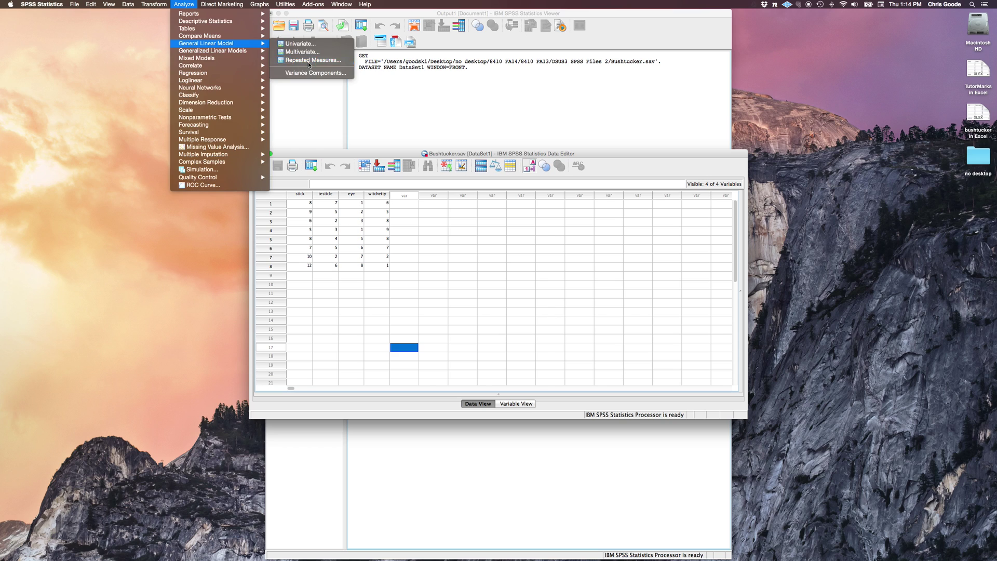
pyautogui.click(308, 62)
pyautogui.moveTo(396, 161); pyautogui.dragTo(600, 146)
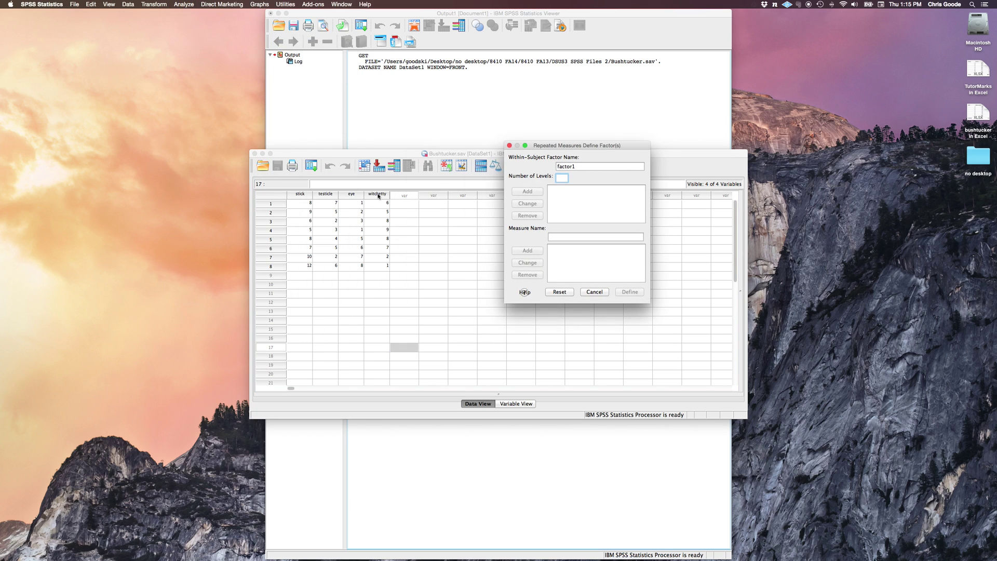
pyautogui.doubleClick(581, 166)
pyautogui.write('Animal')
pyautogui.click(562, 178)
pyautogui.write('4')
pyautogui.moveTo(560, 147); pyautogui.dragTo(506, 84)
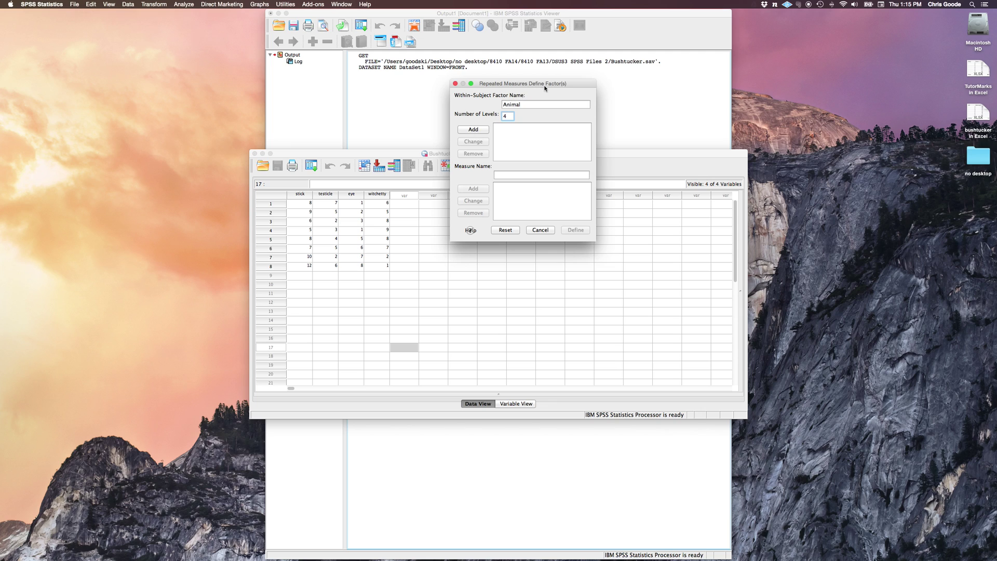
pyautogui.click(482, 130)
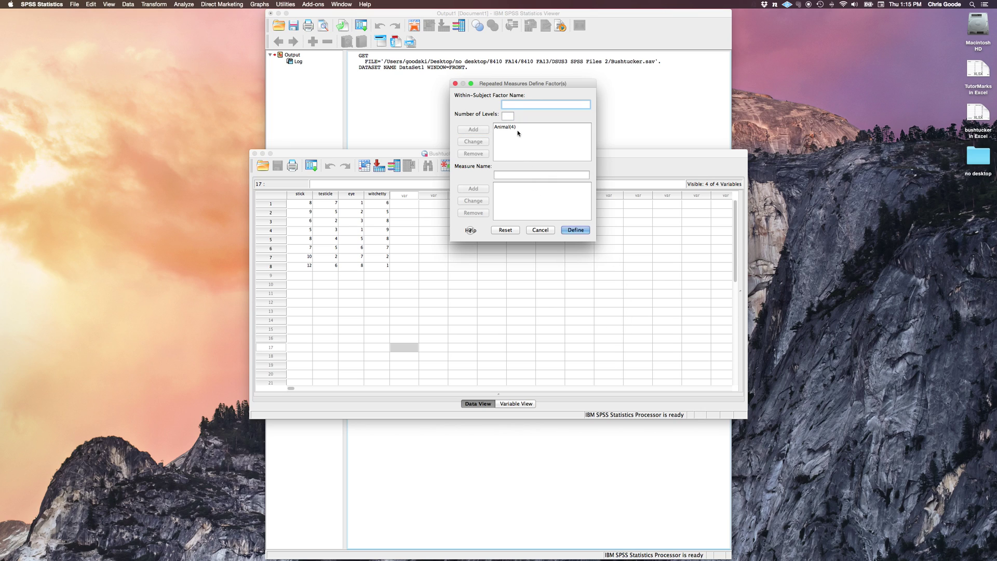
pyautogui.click(570, 229)
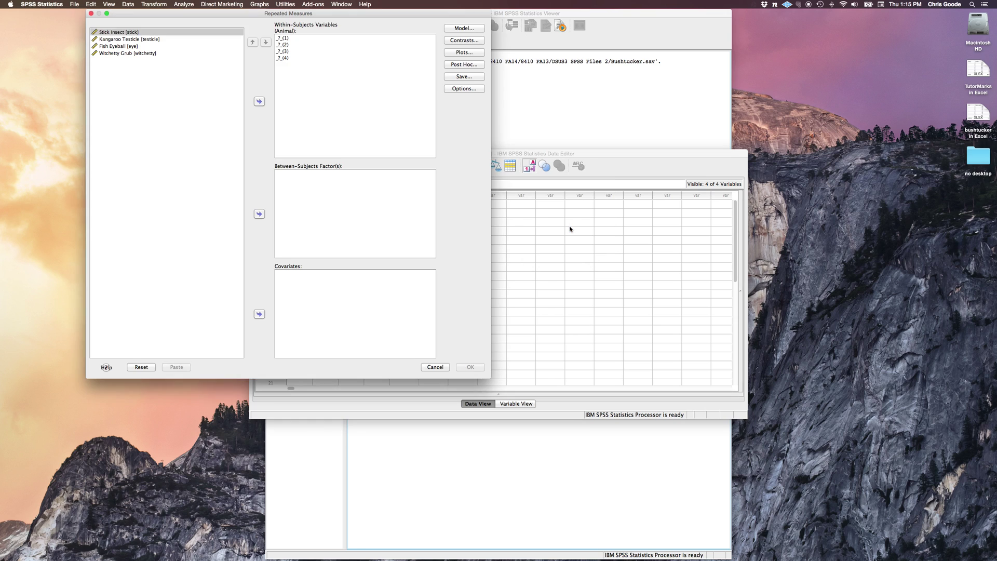
# - Assign stick, testicle, eye and witchetty, in that order, to the four levels of the Animal within-subjects factor
pyautogui.moveTo(363, 14); pyautogui.dragTo(617, 131)
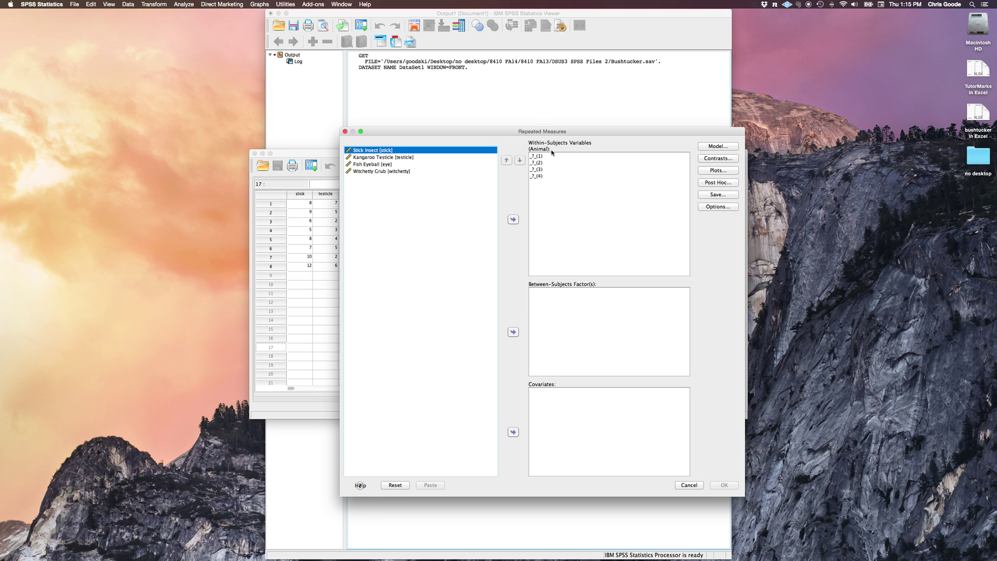
pyautogui.keyDown('shift'); pyautogui.click(390, 172); pyautogui.keyUp('shift')
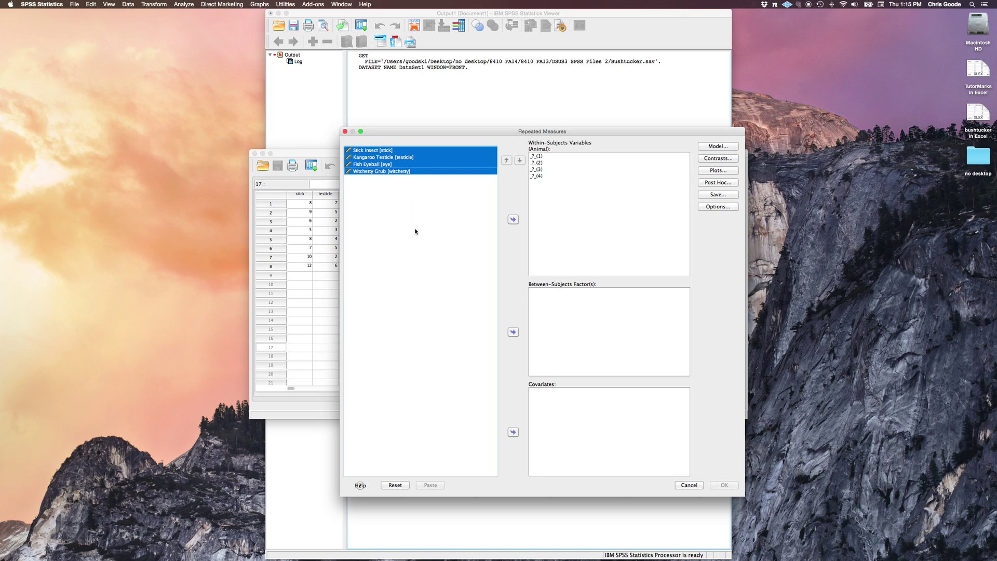
pyautogui.click(514, 220)
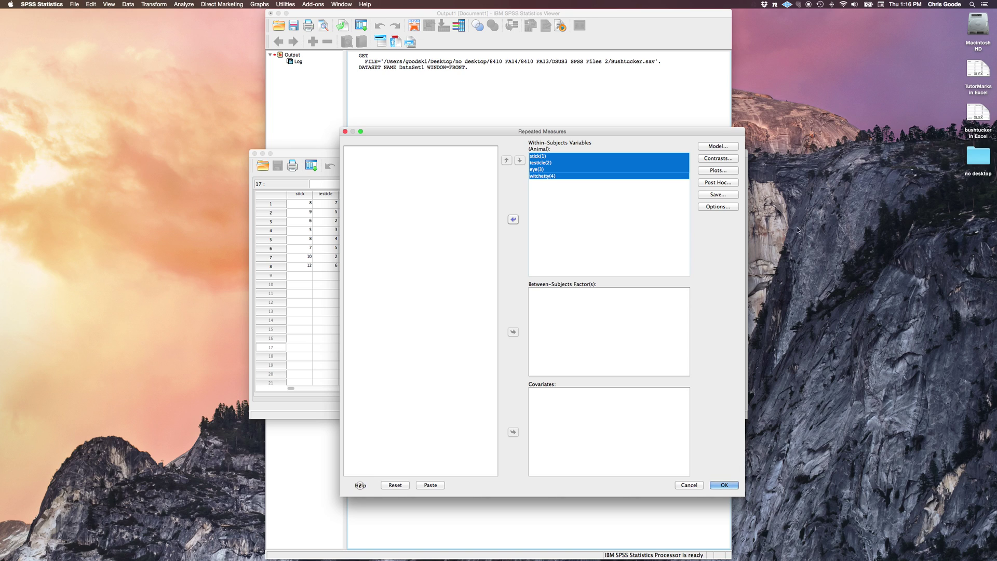
# - Change the contrast for the Animal factor to Repeated and accept the contrast settings
pyautogui.click(717, 158)
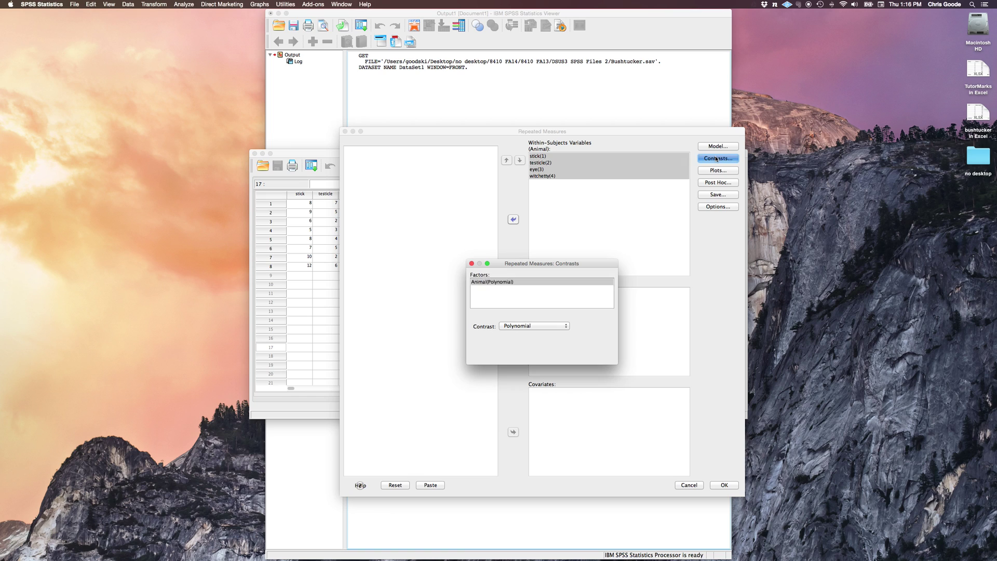
pyautogui.moveTo(563, 263)
pyautogui.mouseDown()
pyautogui.moveTo(443, 149)
pyautogui.moveTo(444, 132)
pyautogui.mouseUp()
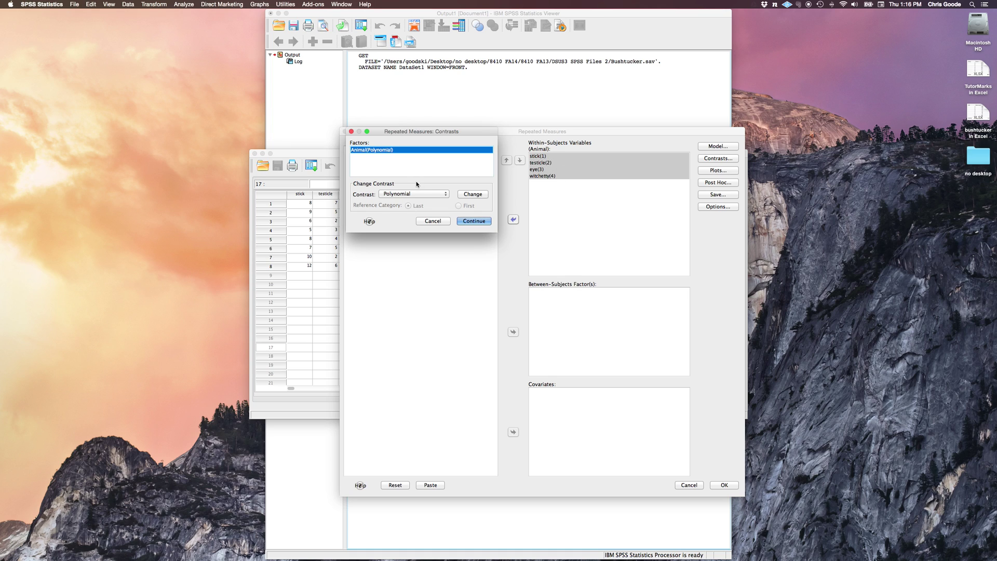
pyautogui.click(422, 194)
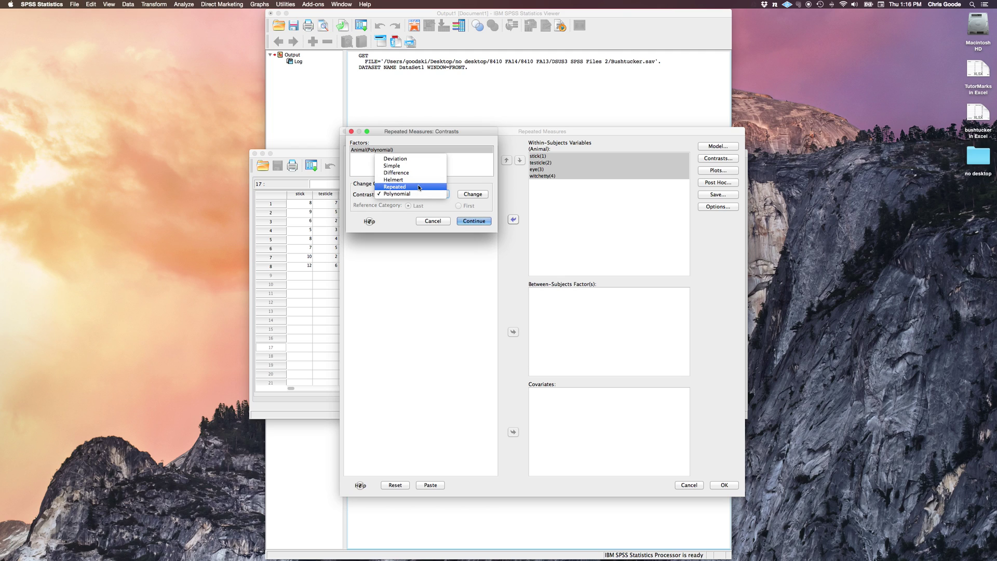
pyautogui.click(419, 187)
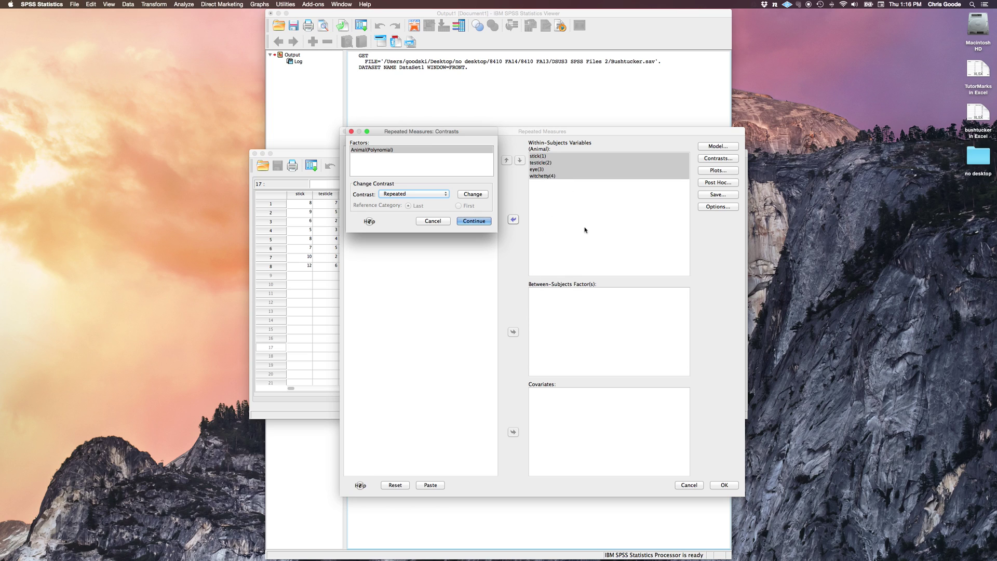
pyautogui.click(483, 194)
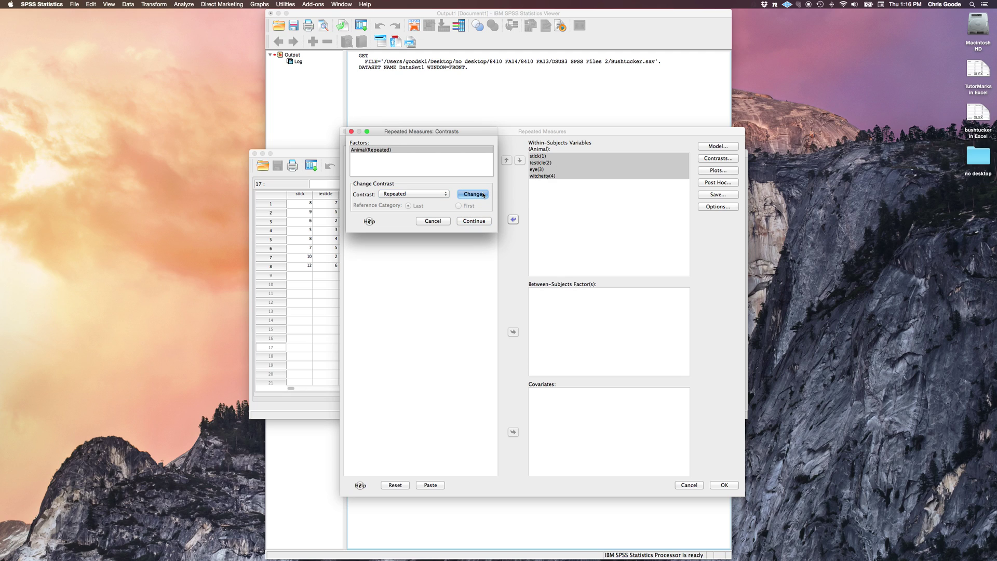
pyautogui.click(474, 222)
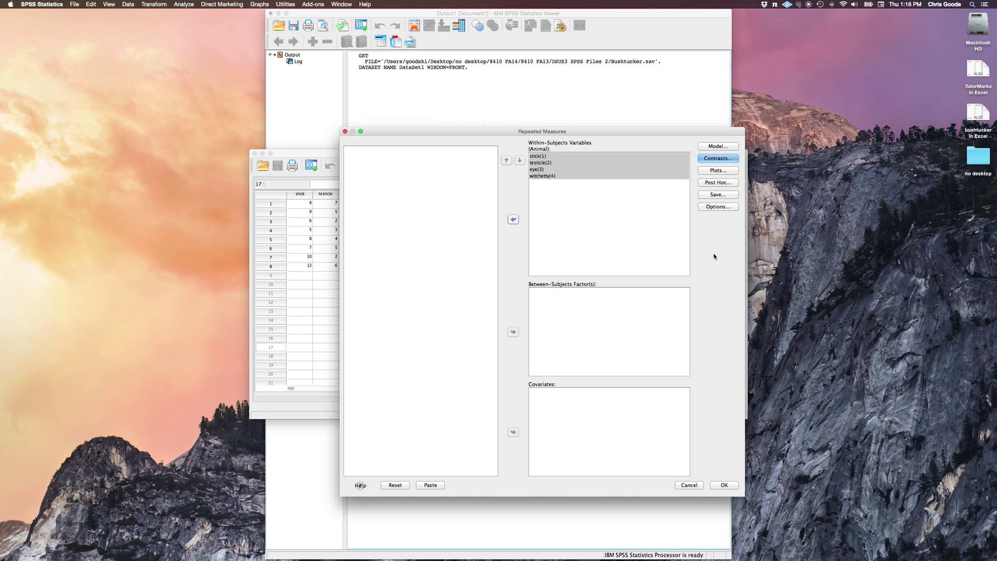
pyautogui.click(718, 182)
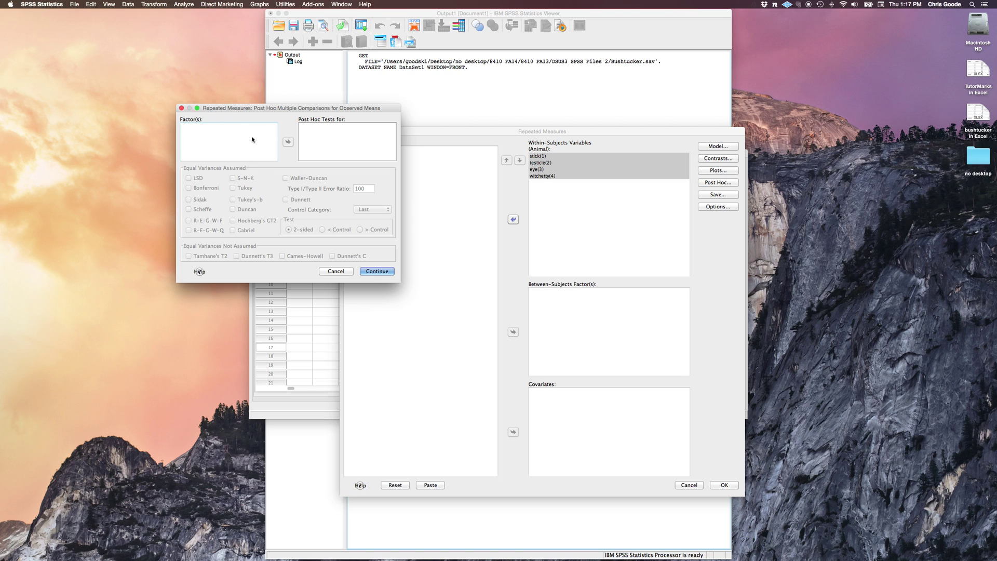
pyautogui.moveTo(345, 108); pyautogui.dragTo(540, 69)
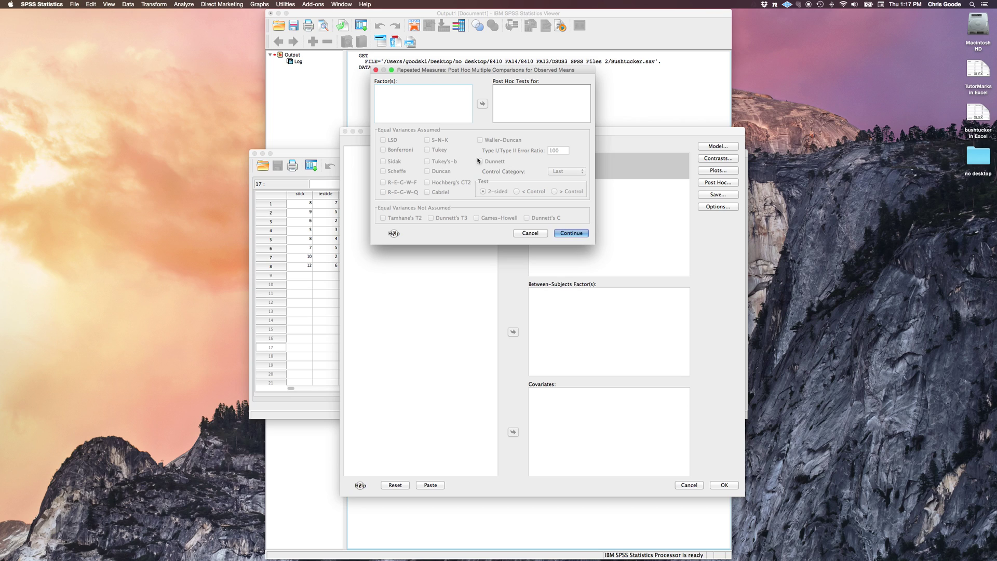
pyautogui.moveTo(526, 71); pyautogui.dragTo(490, 142)
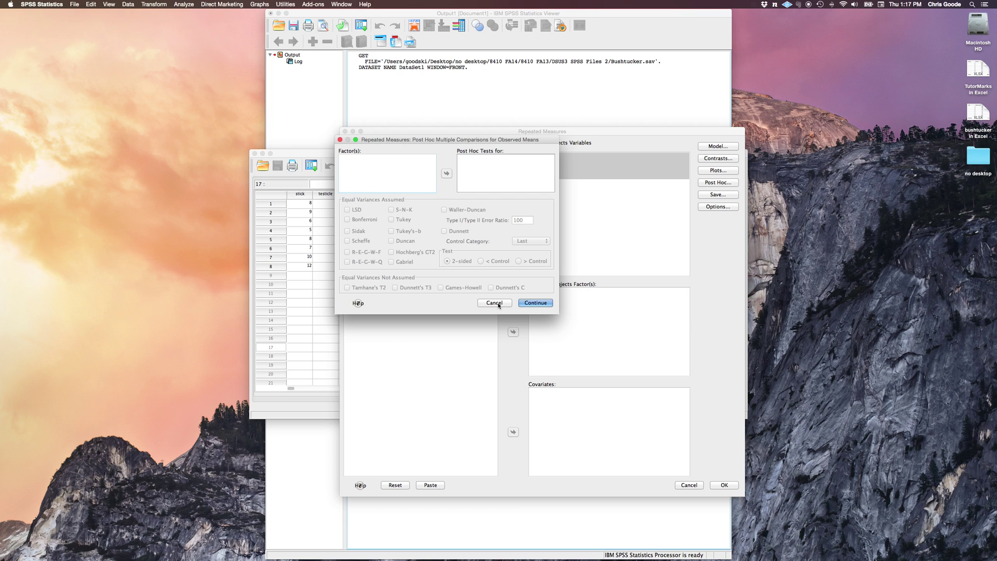
pyautogui.click(494, 303)
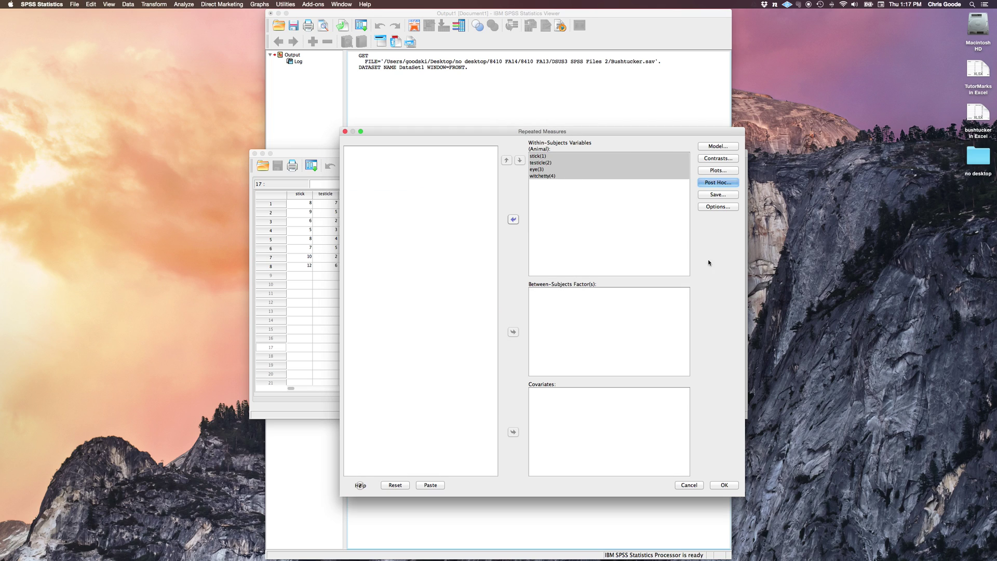
# - Display estimated marginal means for Animal and compare its main effects with the Bonferroni confidence interval adjustment
pyautogui.click(720, 208)
pyautogui.click(377, 105)
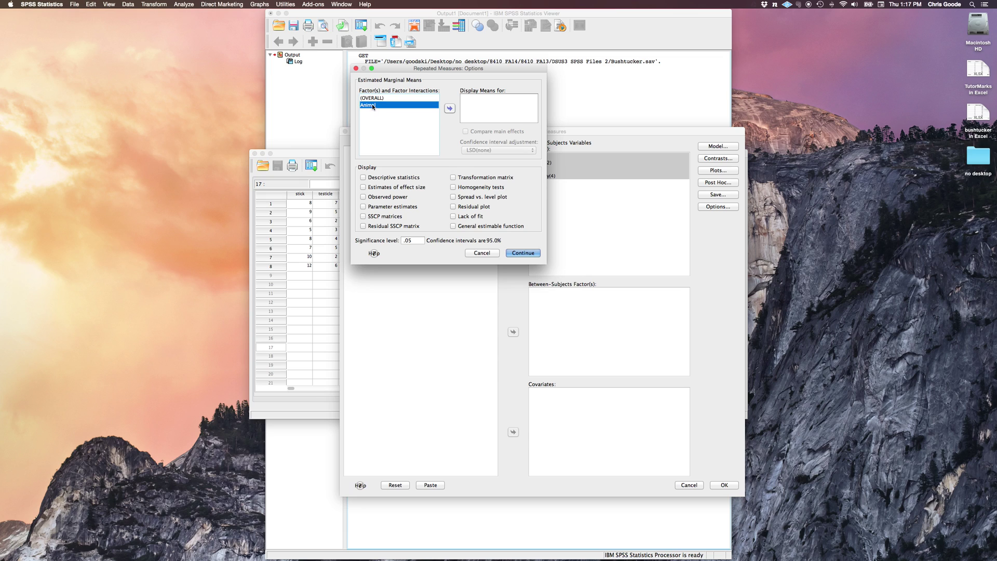
pyautogui.click(450, 109)
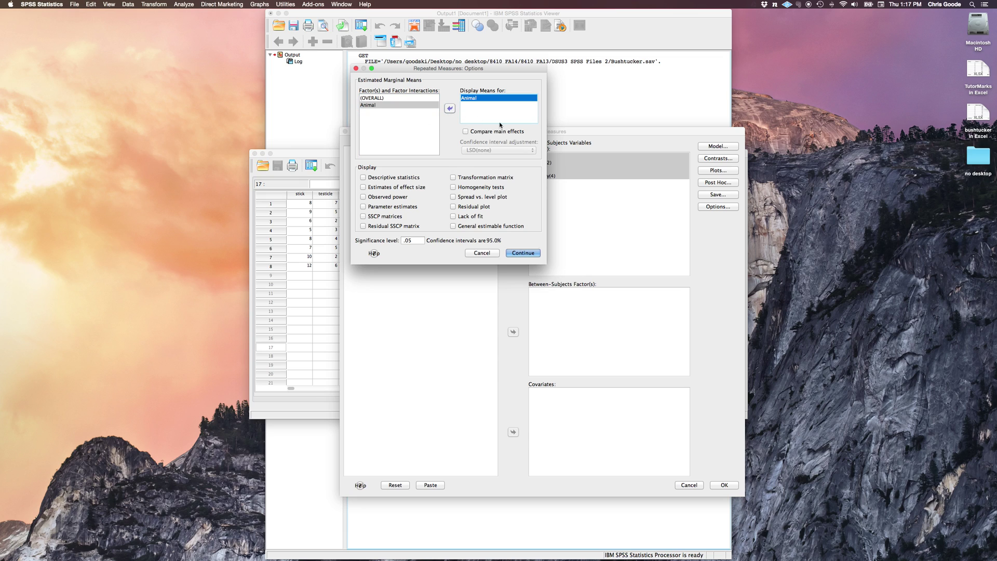
pyautogui.click(466, 133)
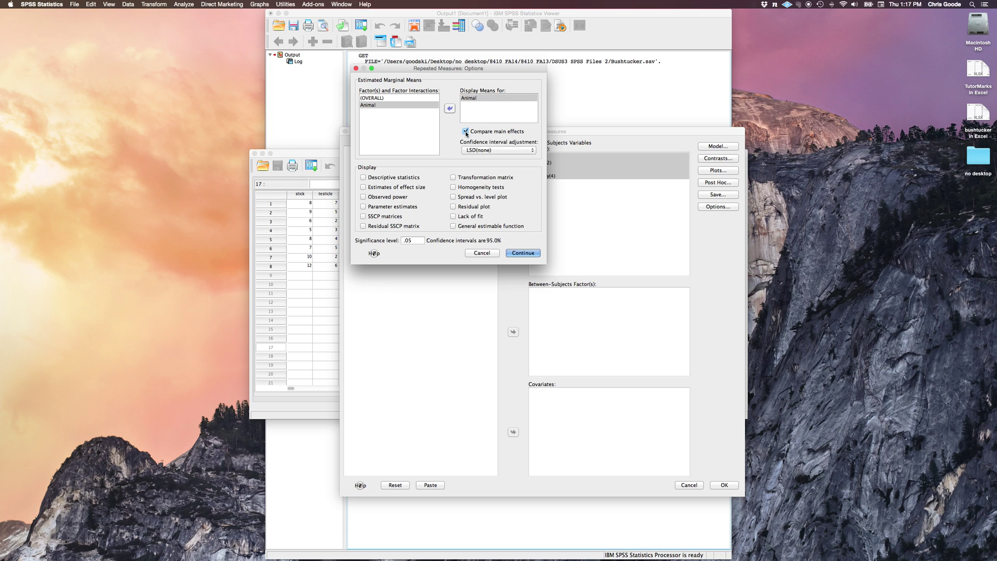
pyautogui.click(532, 152)
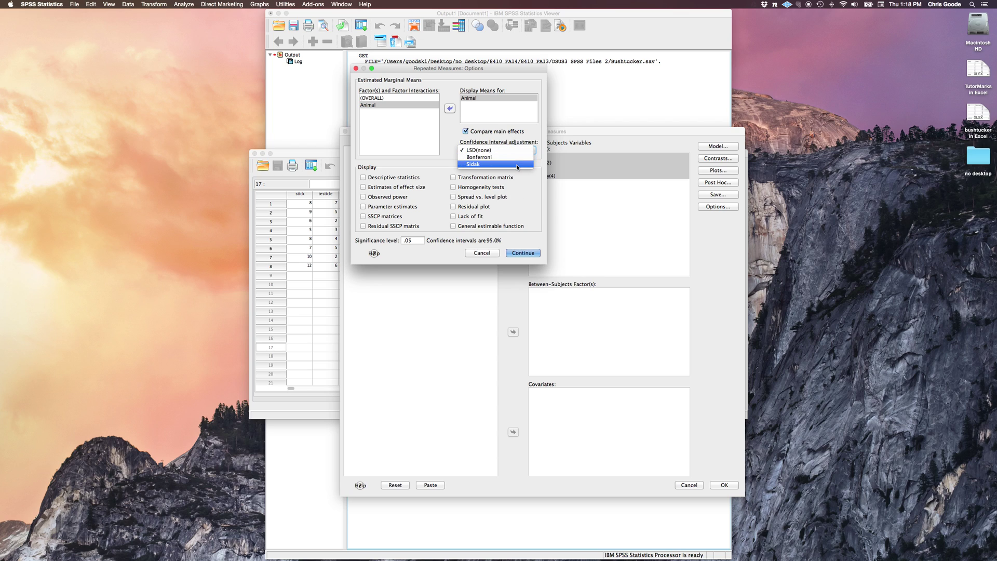
pyautogui.click(487, 158)
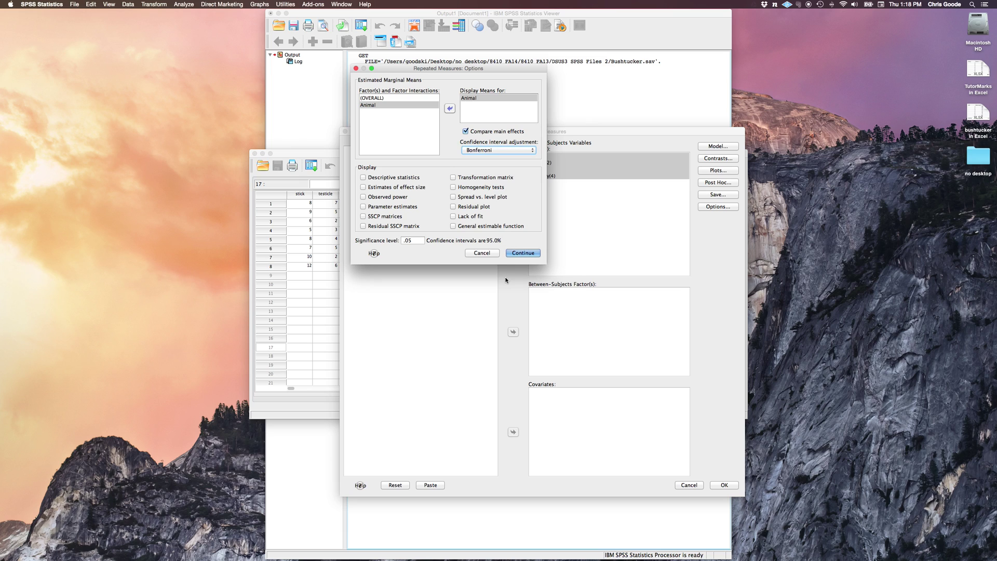
# - Include the transformation matrix and descriptive statistics in the output, and run the repeated measures analysis
pyautogui.click(453, 178)
pyautogui.click(363, 178)
pyautogui.click(521, 253)
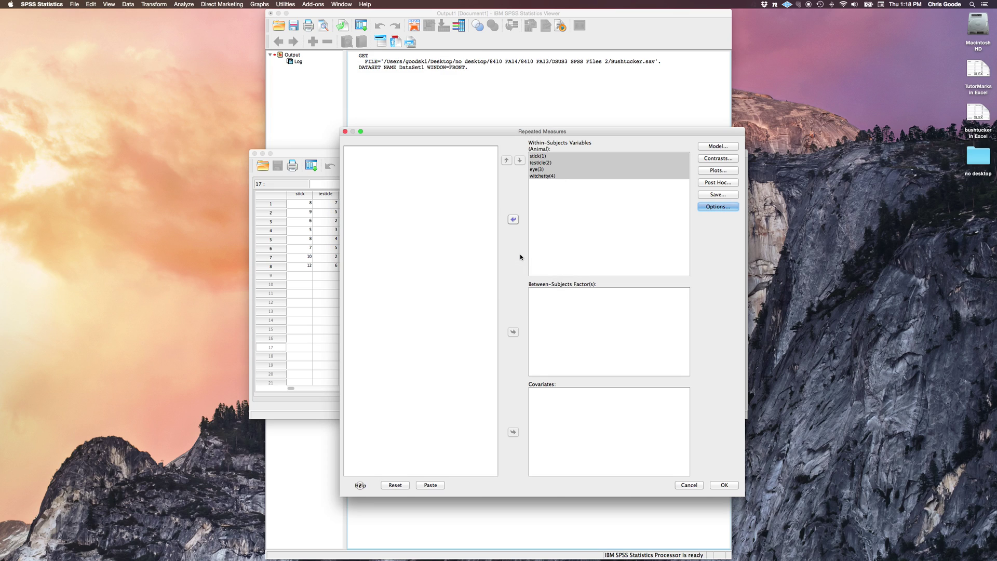
pyautogui.click(724, 486)
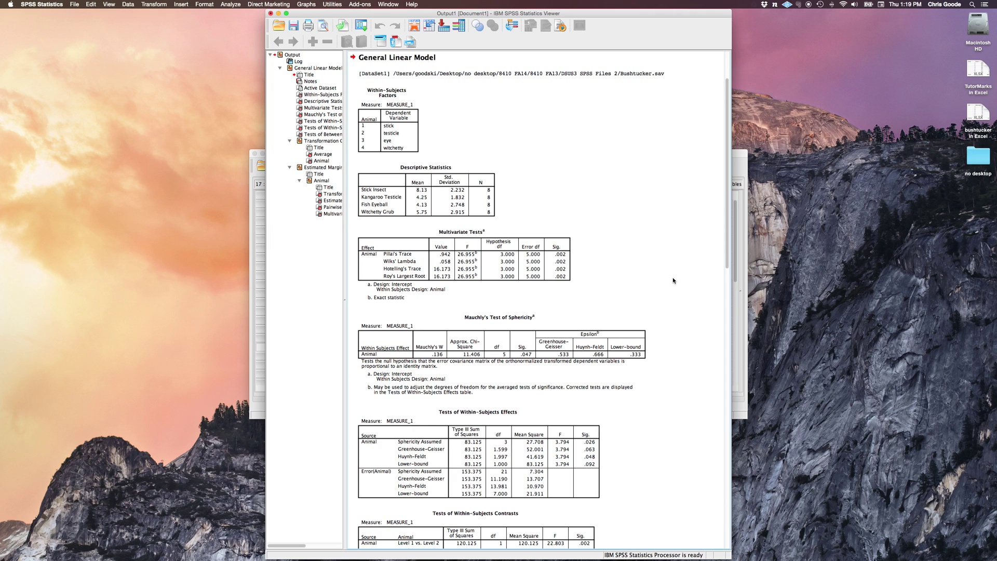
# - Examine the Descriptive Statistics and Multivariate Tests tables in the analysis output
pyautogui.scroll(-5, 650, 281)
pyautogui.scroll(-1, 673, 280)
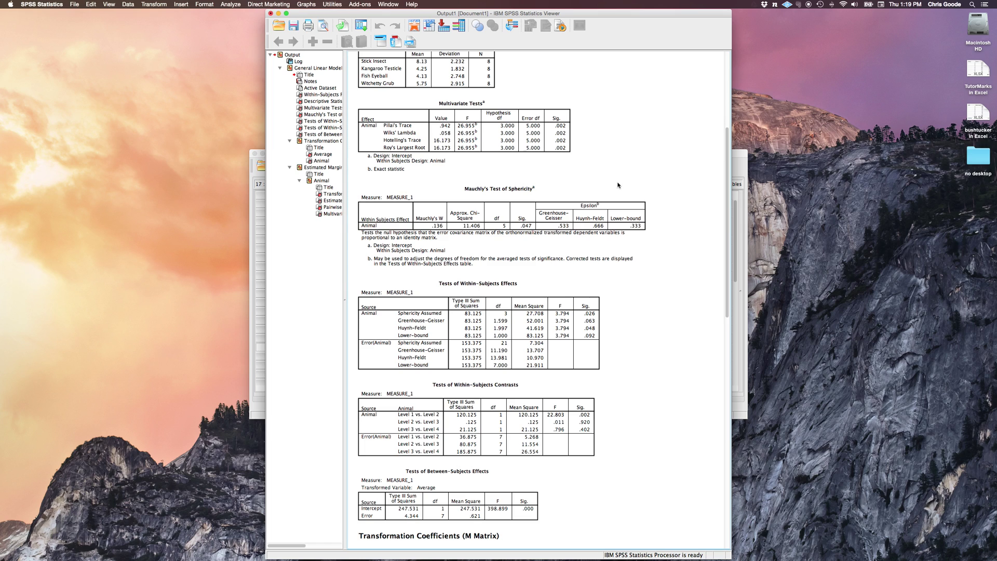
pyautogui.scroll(1, 618, 185)
pyautogui.click(409, 106)
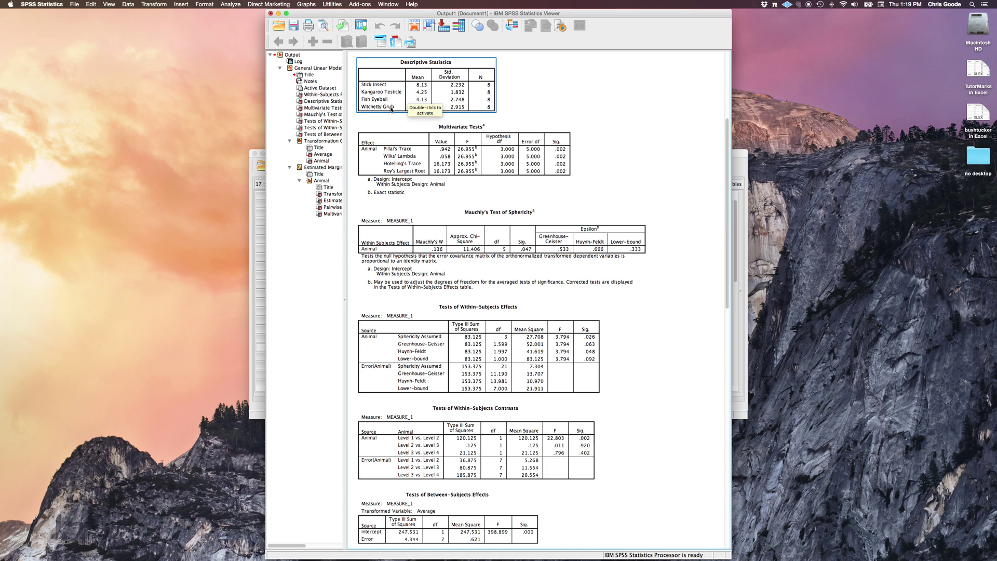
pyautogui.click(410, 137)
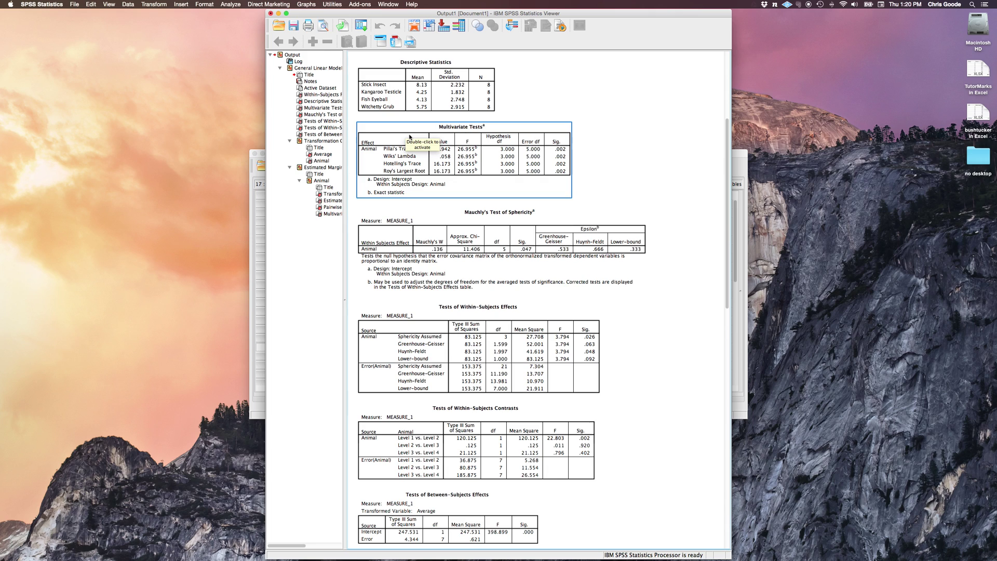
pyautogui.click(549, 100)
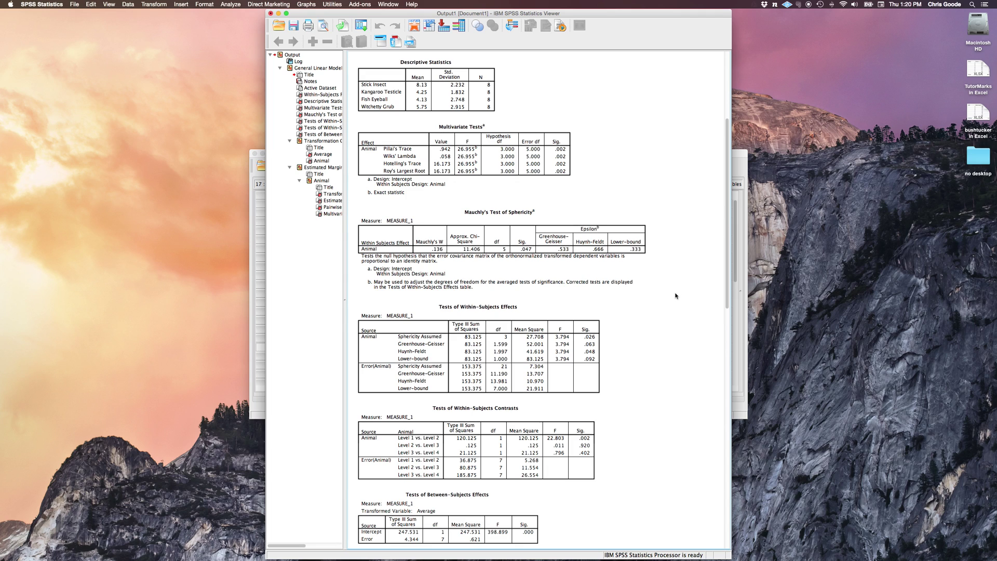
# - Examine Mauchly's Test of Sphericity and the Tests of Within-Subjects Effects table for the Animal factor
pyautogui.click(533, 291)
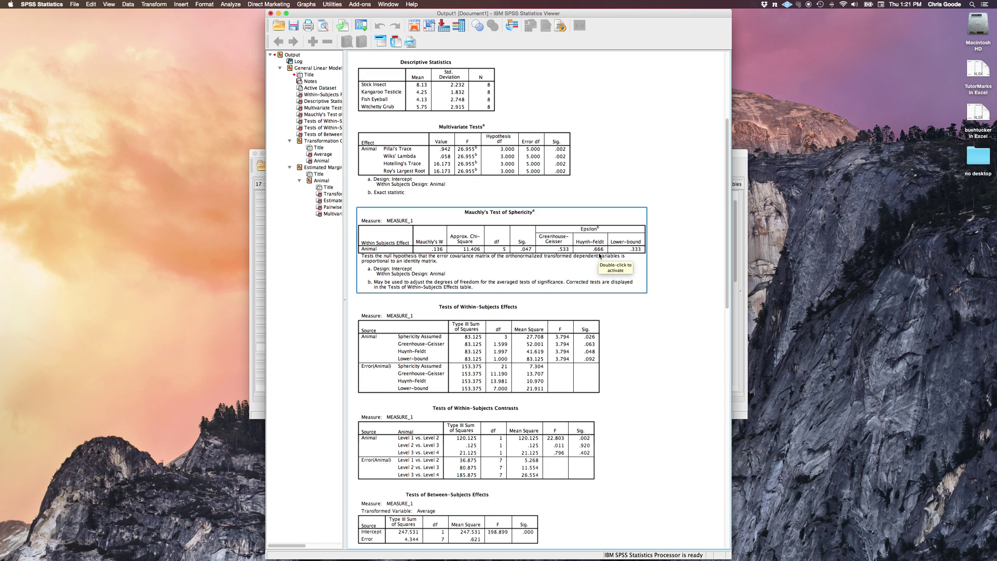
pyautogui.click(541, 311)
pyautogui.click(681, 308)
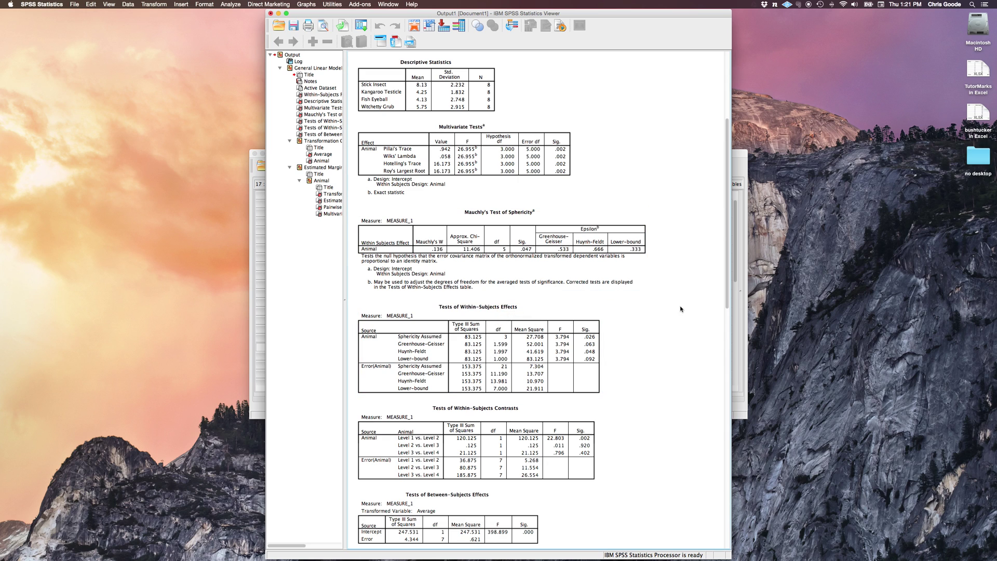
pyautogui.scroll(-3, 681, 308)
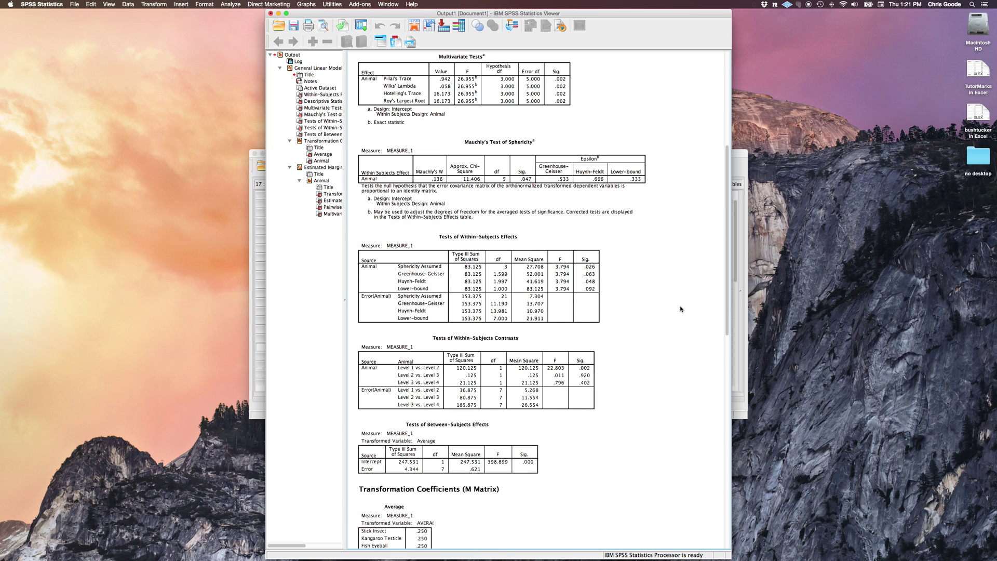
pyautogui.click(576, 188)
pyautogui.scroll(-3, 631, 316)
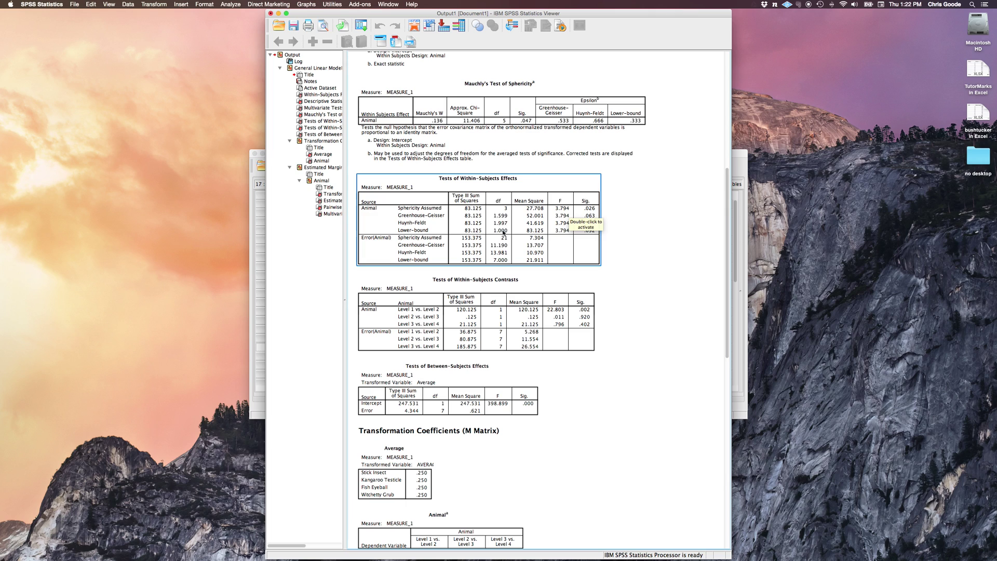
pyautogui.click(617, 251)
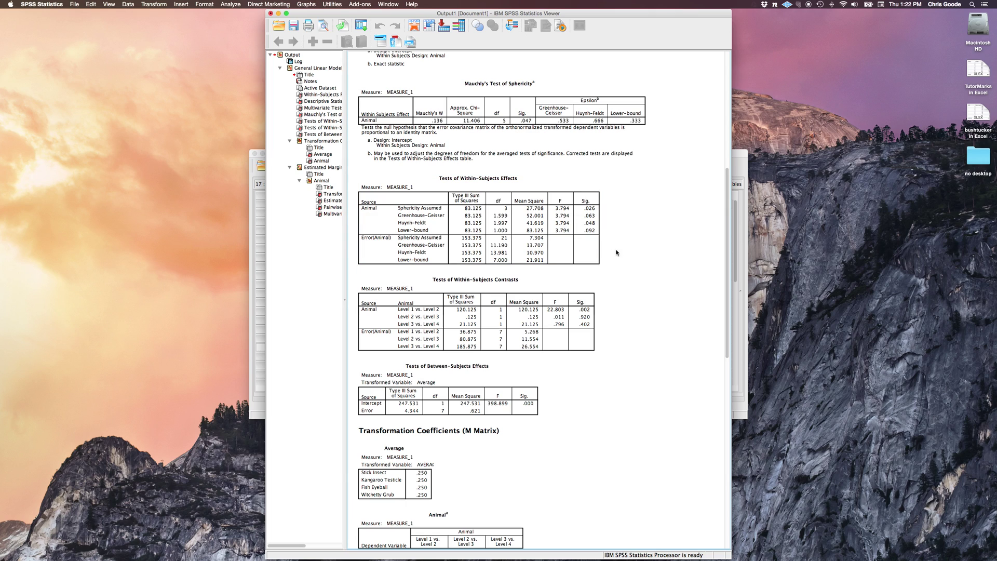
# - Compare the corrected significance rows for Animal in Tests of Within-Subjects Effects with the epsilon estimates in Mauchly's Test of Sphericity
pyautogui.click(600, 208)
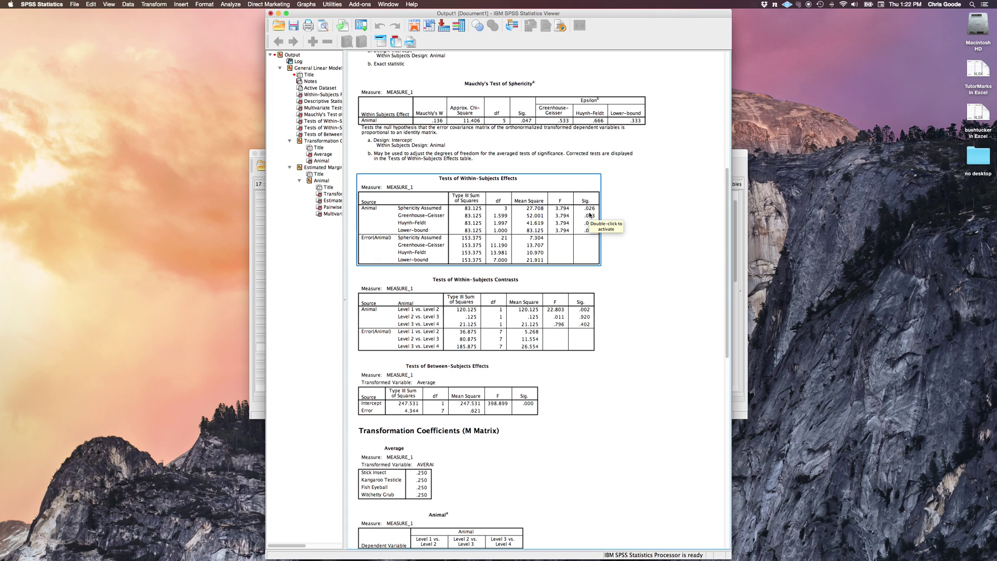
pyautogui.click(528, 137)
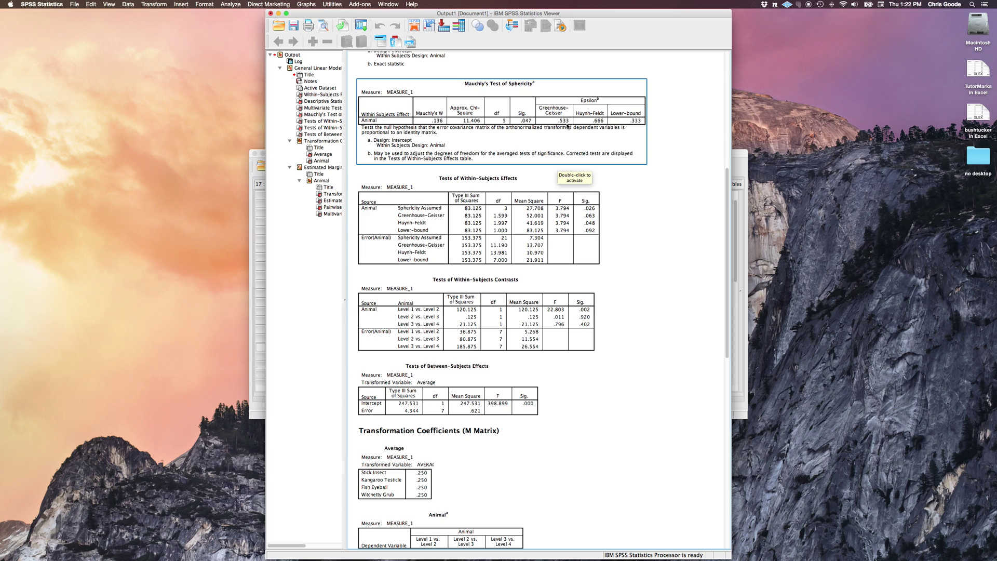
pyautogui.click(437, 201)
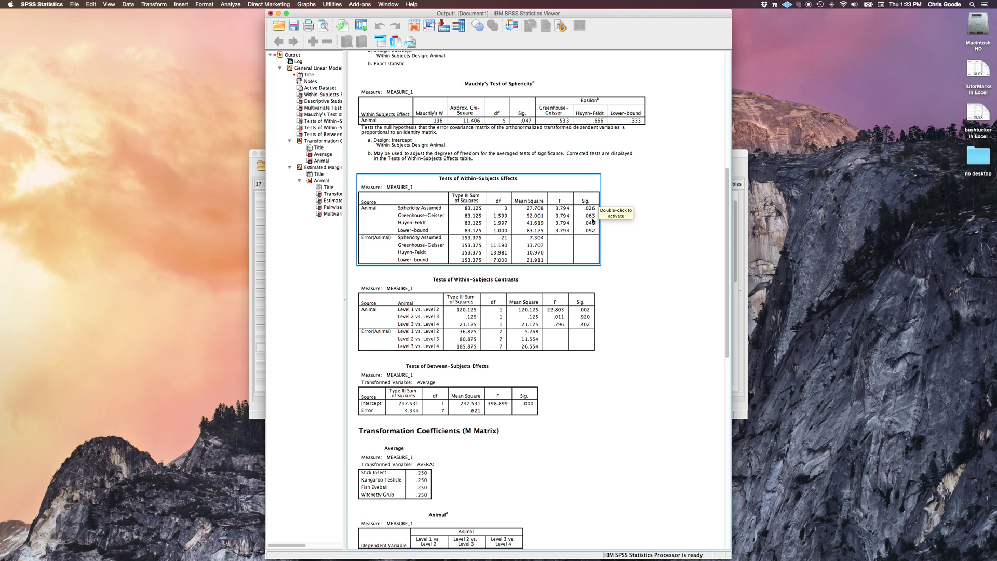
pyautogui.click(615, 222)
pyautogui.click(595, 221)
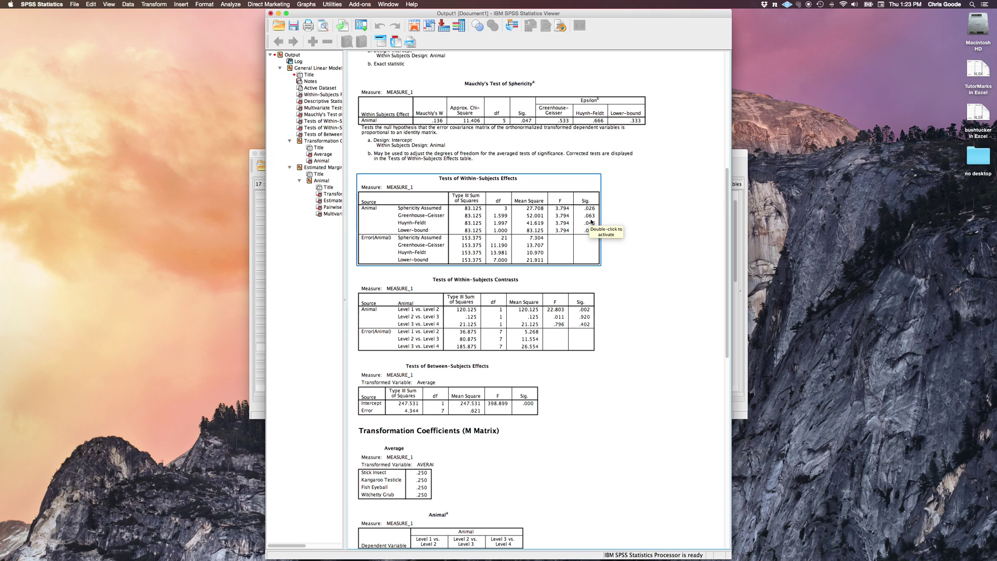
pyautogui.click(652, 210)
pyautogui.scroll(-1, 651, 259)
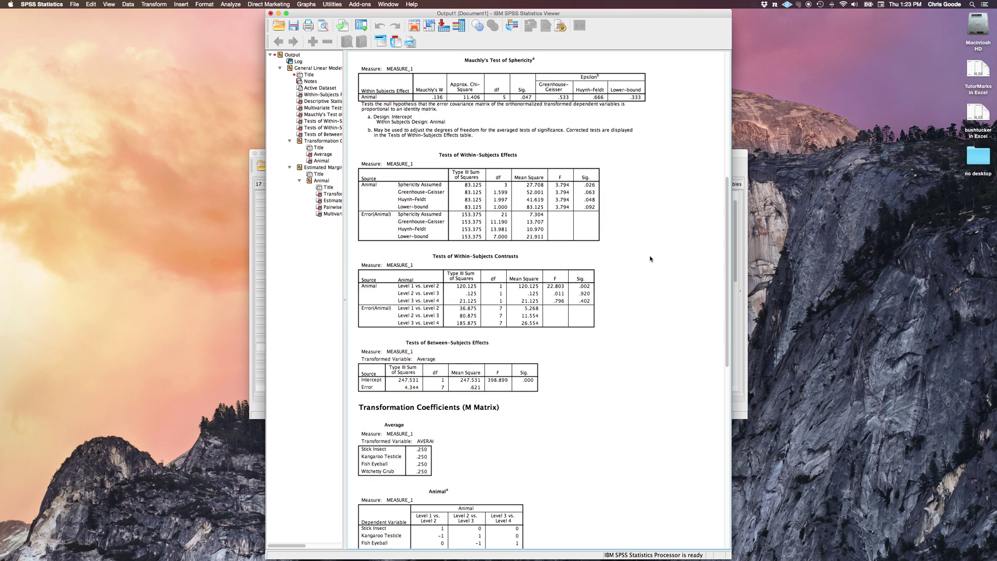
# - Examine the Multivariate Tests table for the Animal effect as an alternative to the sphericity-dependent tests
pyautogui.scroll(4, 650, 258)
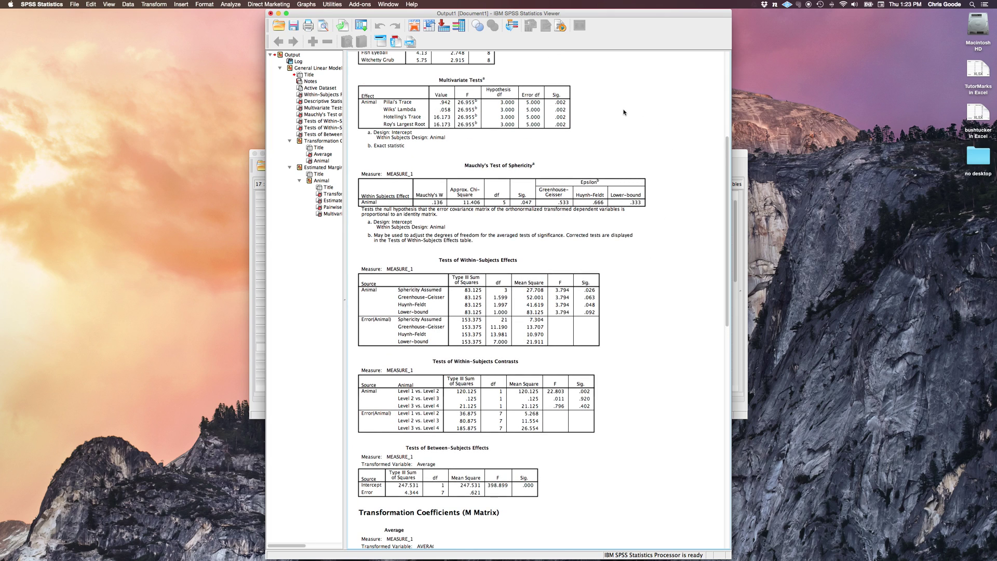
pyautogui.click(556, 93)
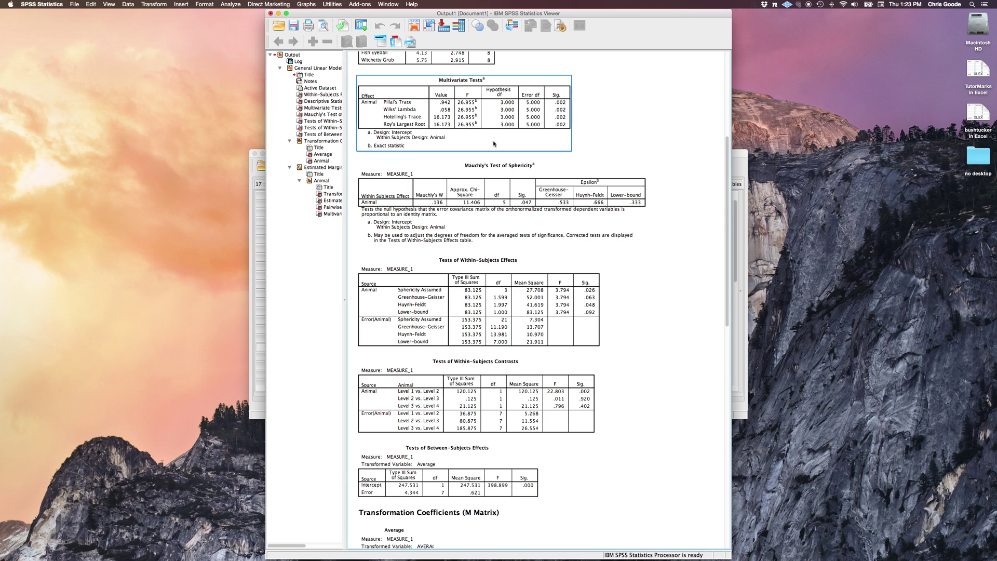
pyautogui.click(631, 131)
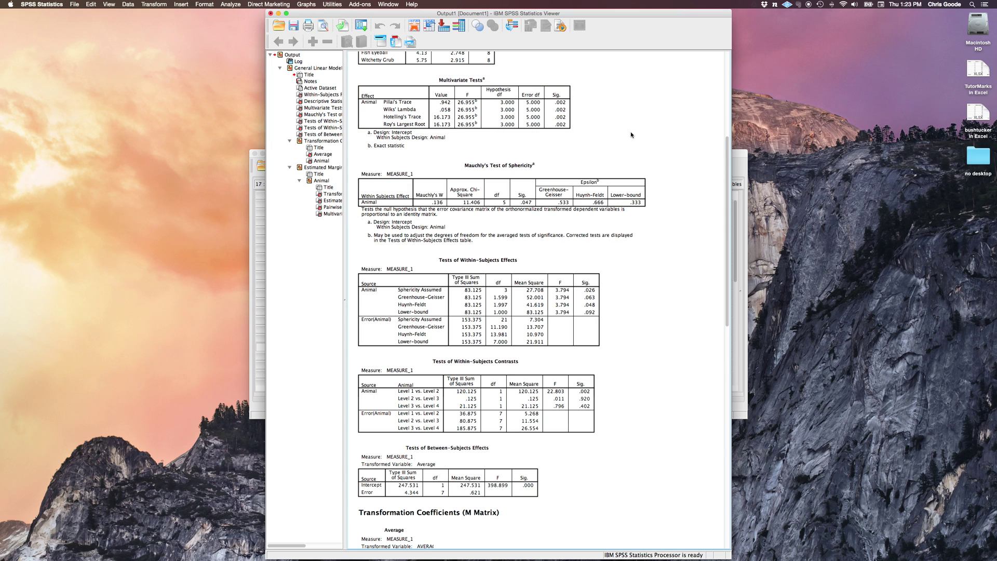
pyautogui.scroll(2, 631, 132)
pyautogui.click(506, 124)
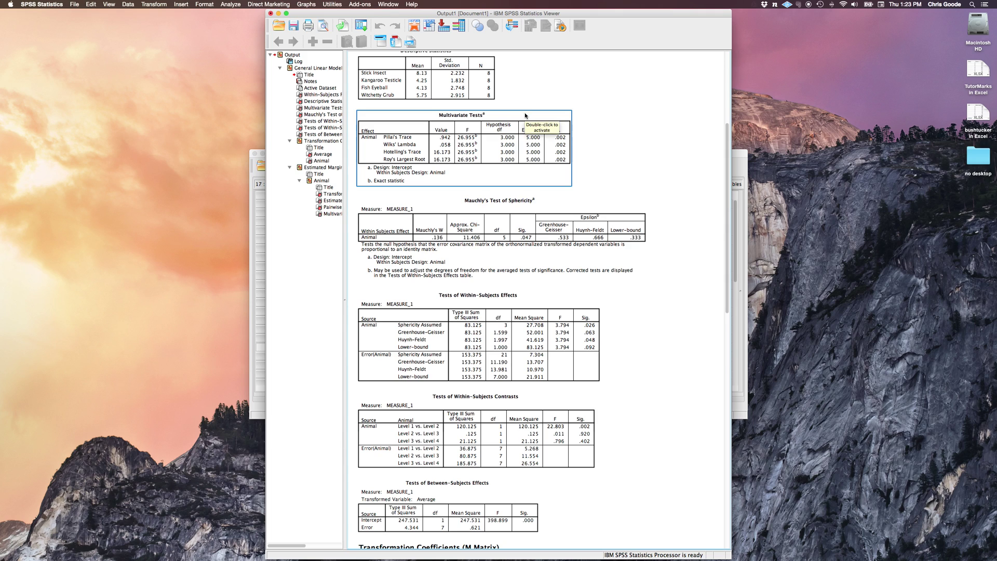
pyautogui.click(618, 138)
pyautogui.click(563, 224)
pyautogui.click(525, 169)
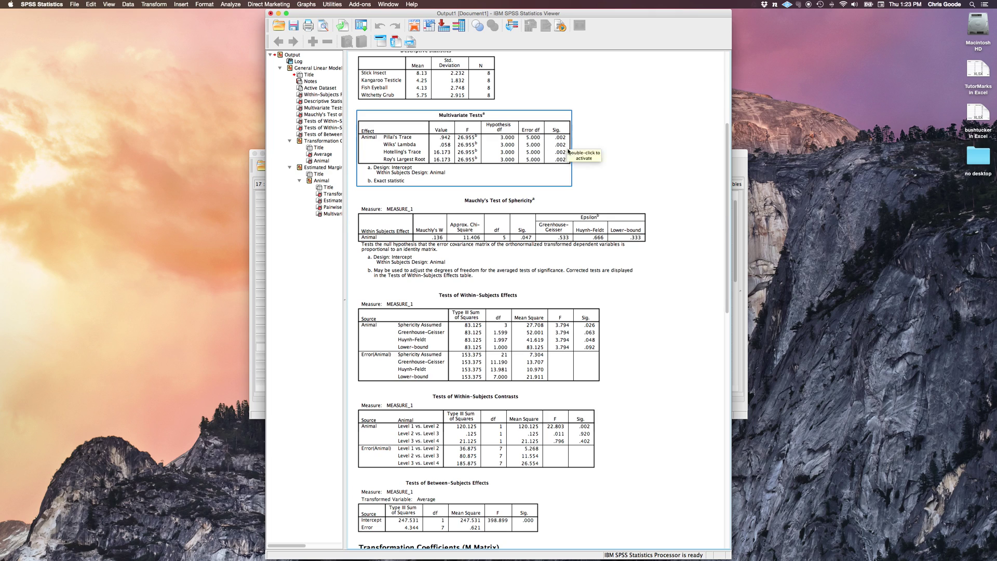
pyautogui.click(576, 179)
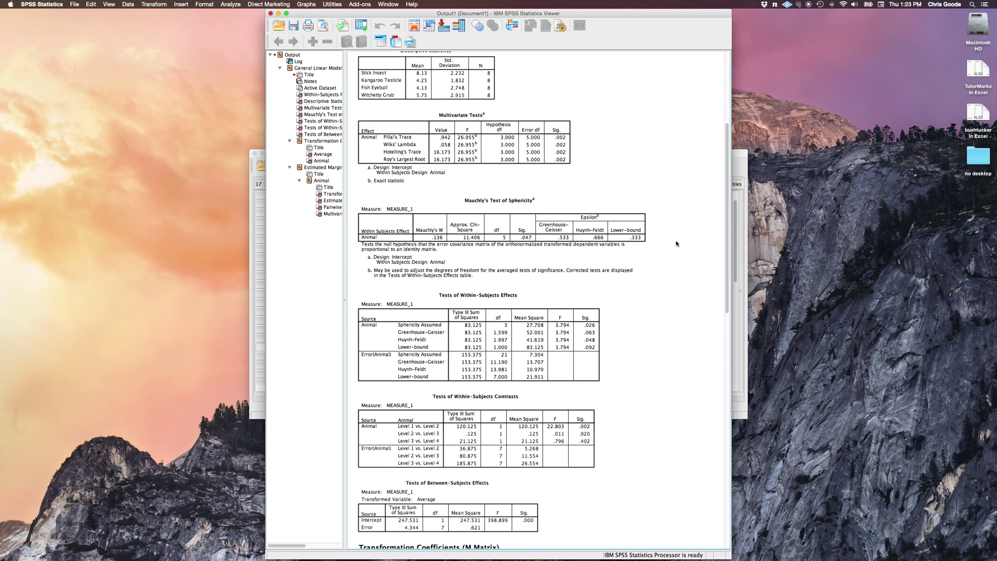
# - Check the Tests of Within-Subjects Effects against Mauchly's Test of Sphericity and the multivariate results
pyautogui.scroll(-3, 675, 240)
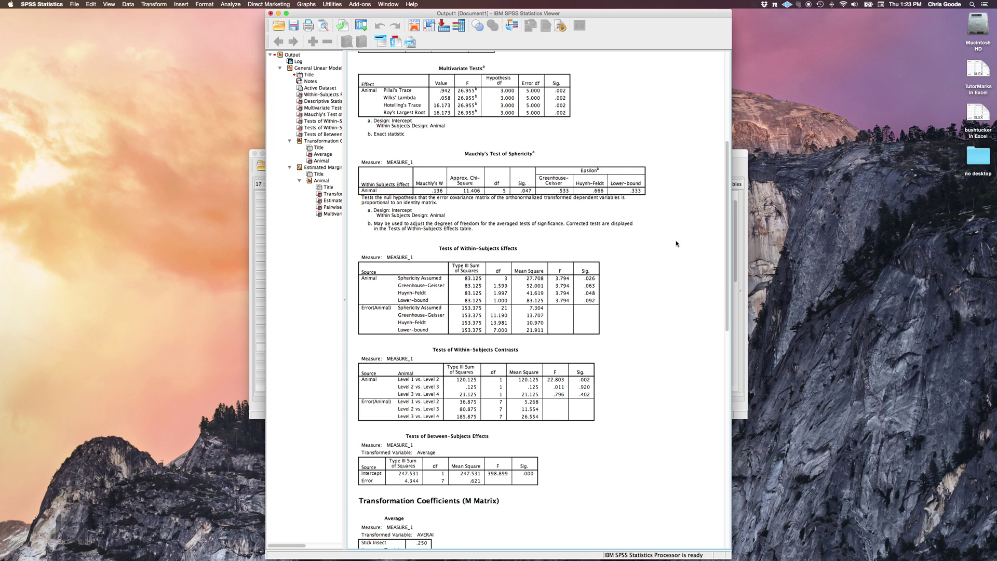
pyautogui.click(592, 291)
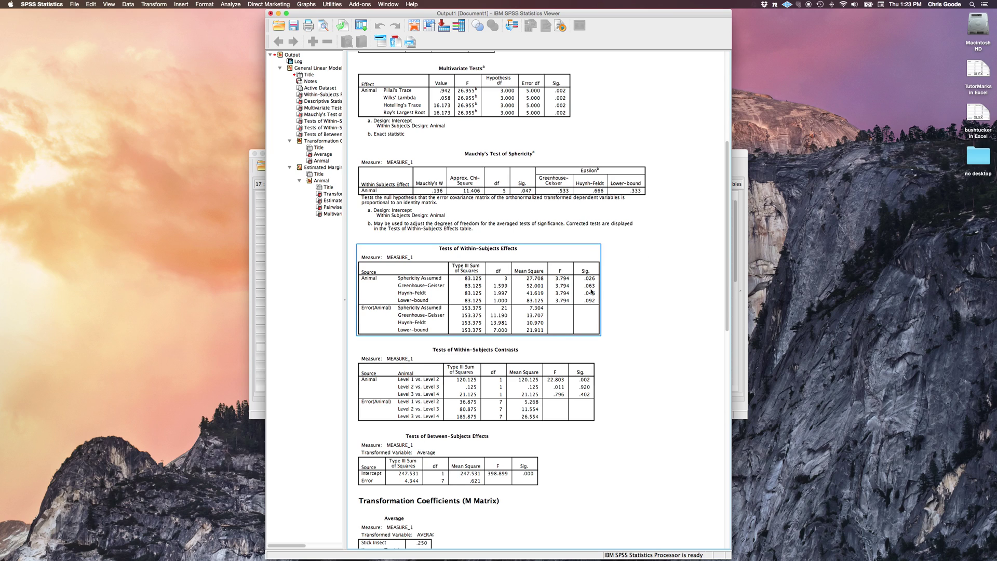
pyautogui.click(582, 208)
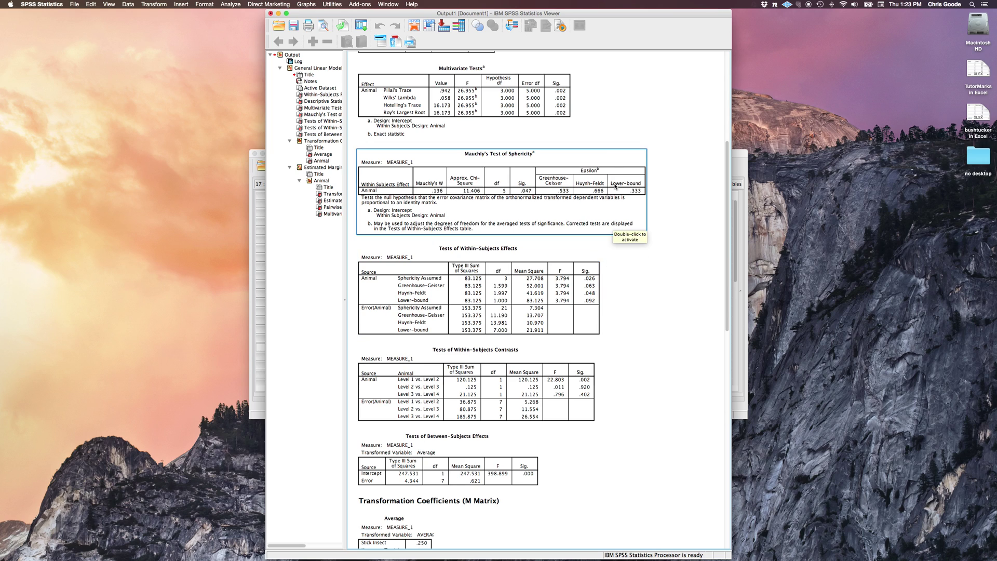
pyautogui.click(570, 116)
pyautogui.click(663, 299)
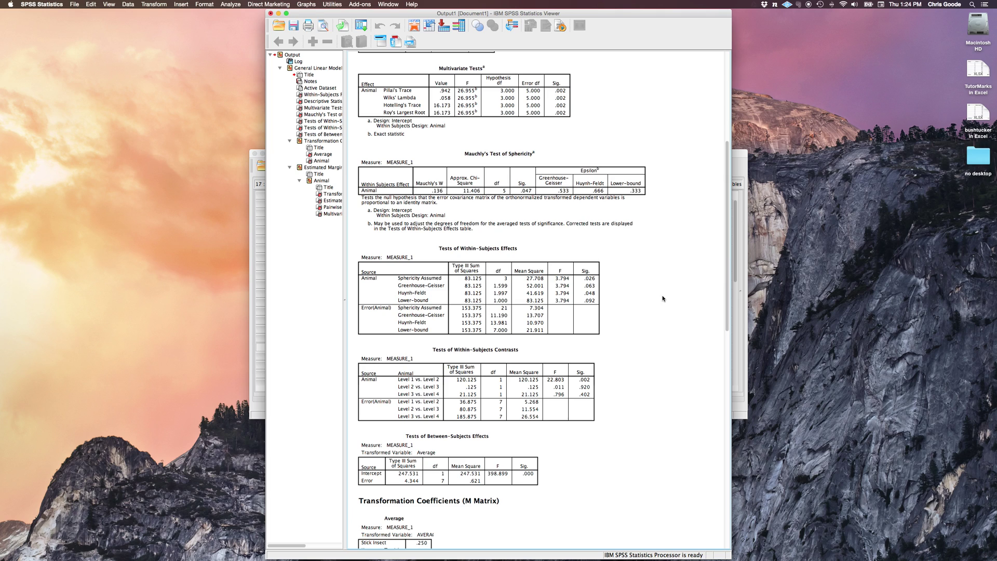
pyautogui.scroll(-1, 663, 298)
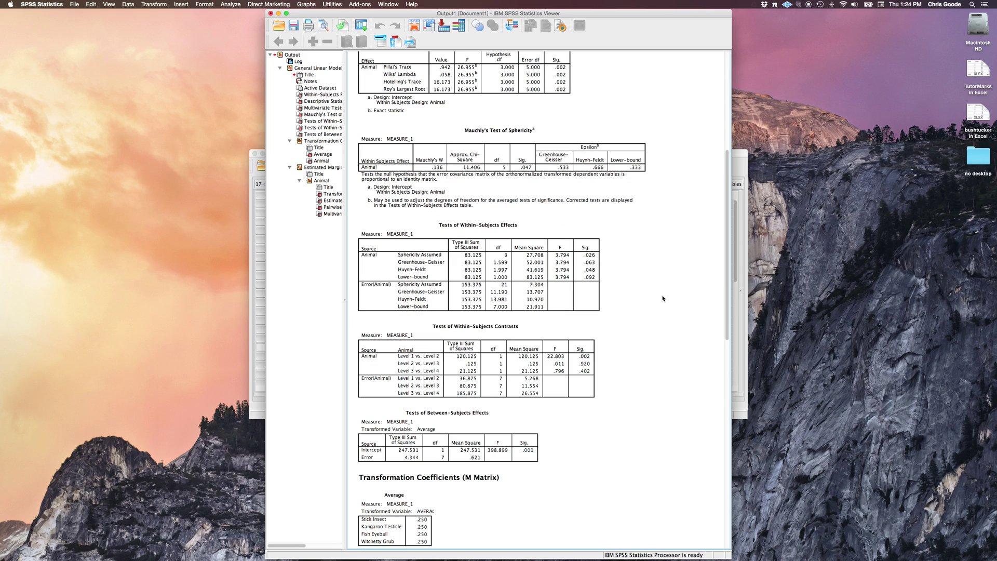
# - Review the animal means in Descriptive Statistics alongside the Multivariate Tests table
pyautogui.scroll(7, 662, 298)
pyautogui.click(383, 166)
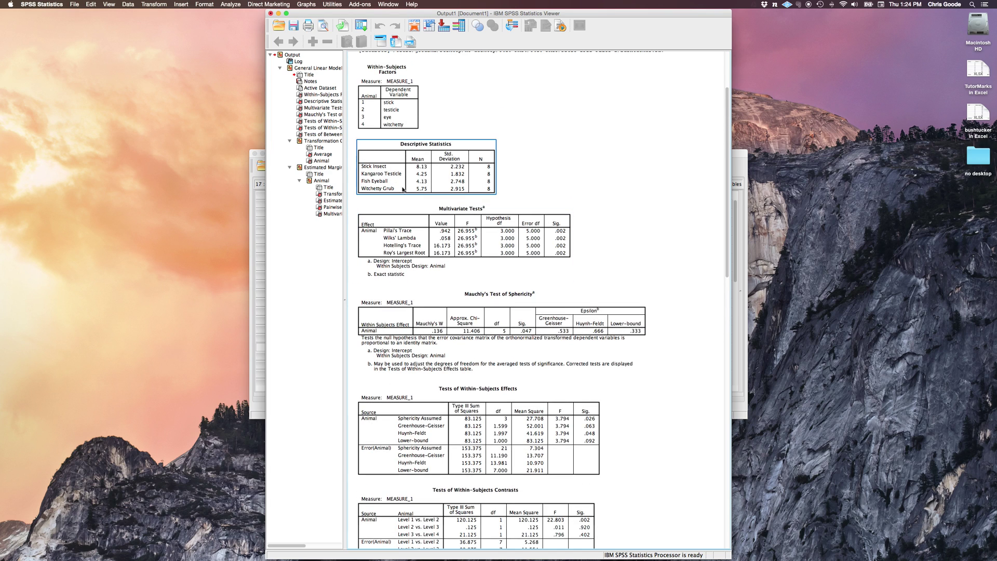
pyautogui.click(441, 234)
pyautogui.click(669, 345)
# - Examine the Tests of Within-Subjects Contrasts and match each contrast to its levels in the Animal transformation matrix
pyautogui.scroll(-3, 684, 401)
pyautogui.scroll(-2, 684, 401)
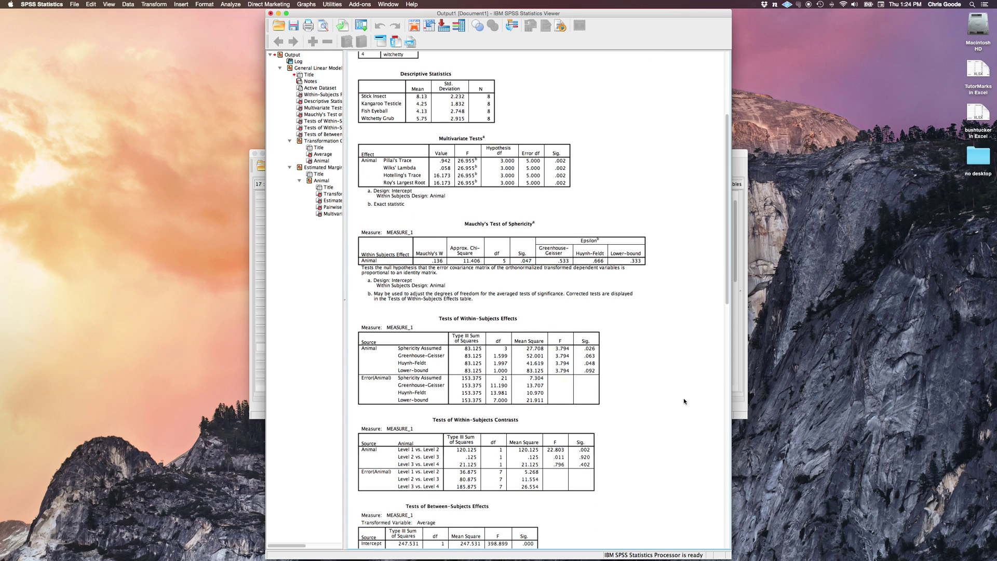
pyautogui.scroll(-10, 684, 401)
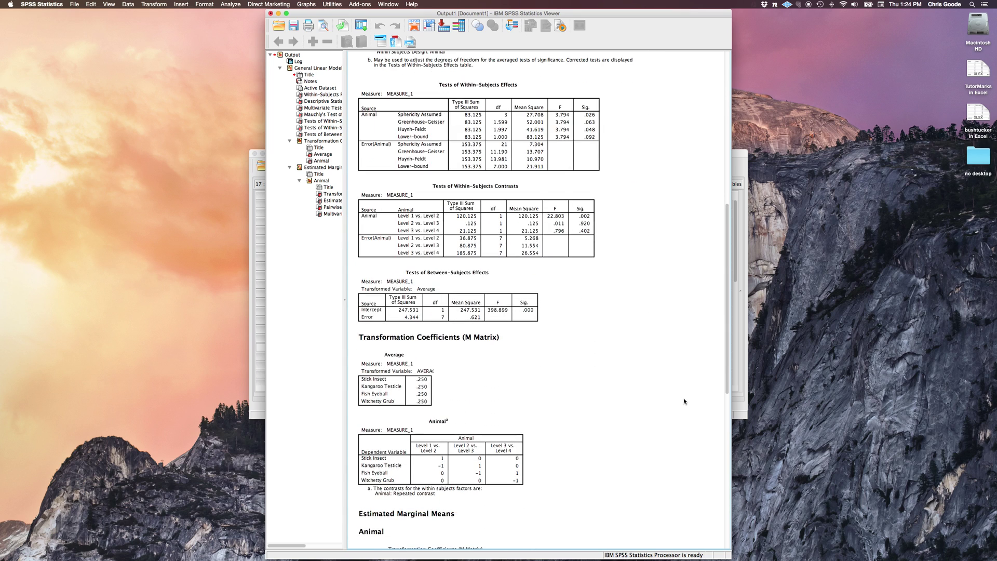
pyautogui.click(509, 182)
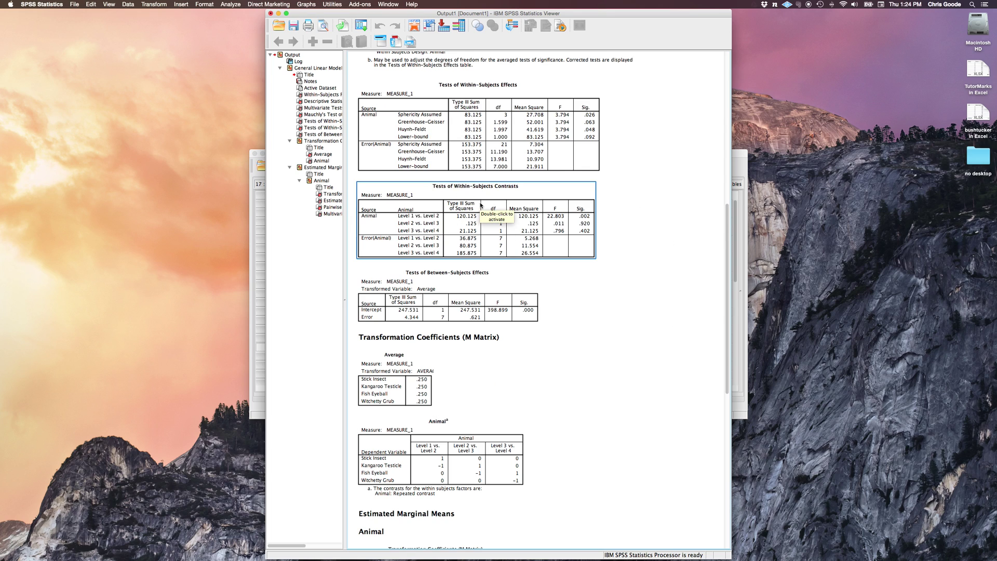
pyautogui.click(484, 450)
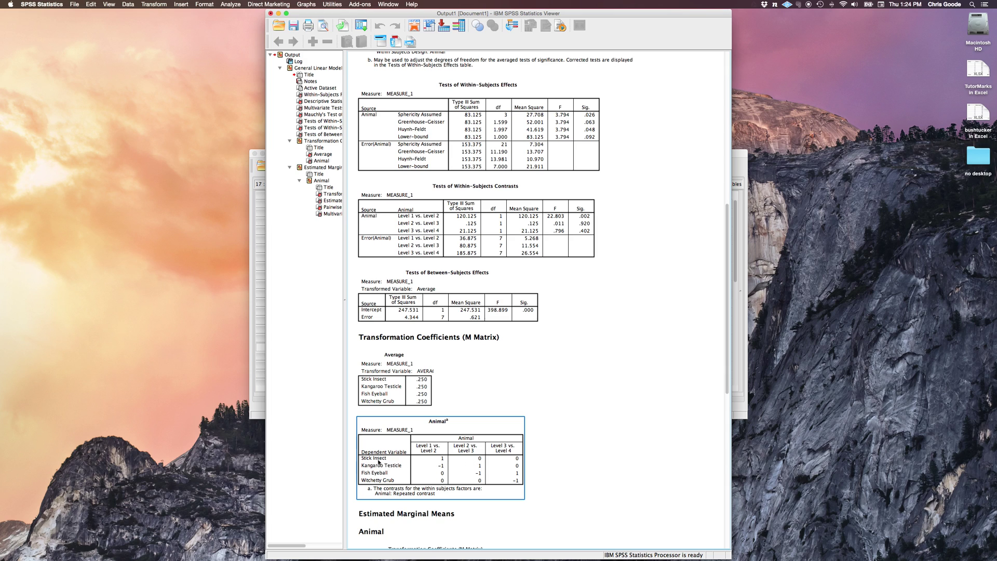
pyautogui.click(474, 203)
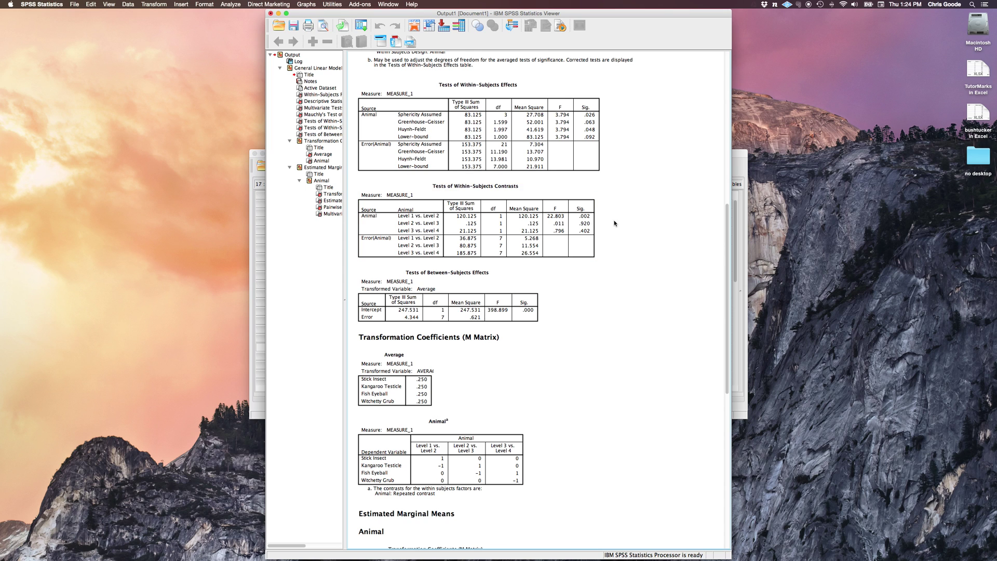
# - Compare the repeated contrasts for Animal with the four animal means in Descriptive Statistics
pyautogui.scroll(10, 614, 223)
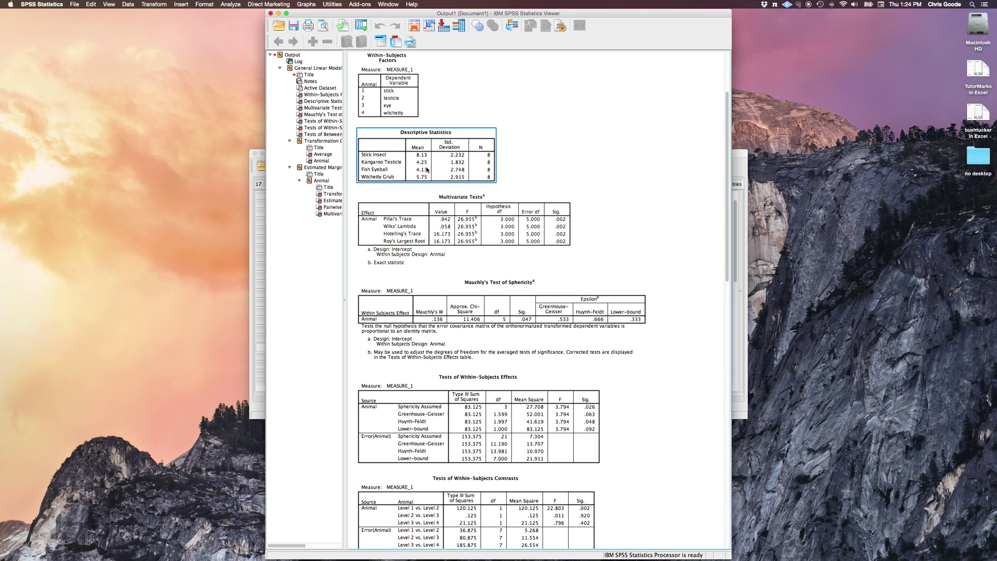
pyautogui.scroll(-13, 646, 264)
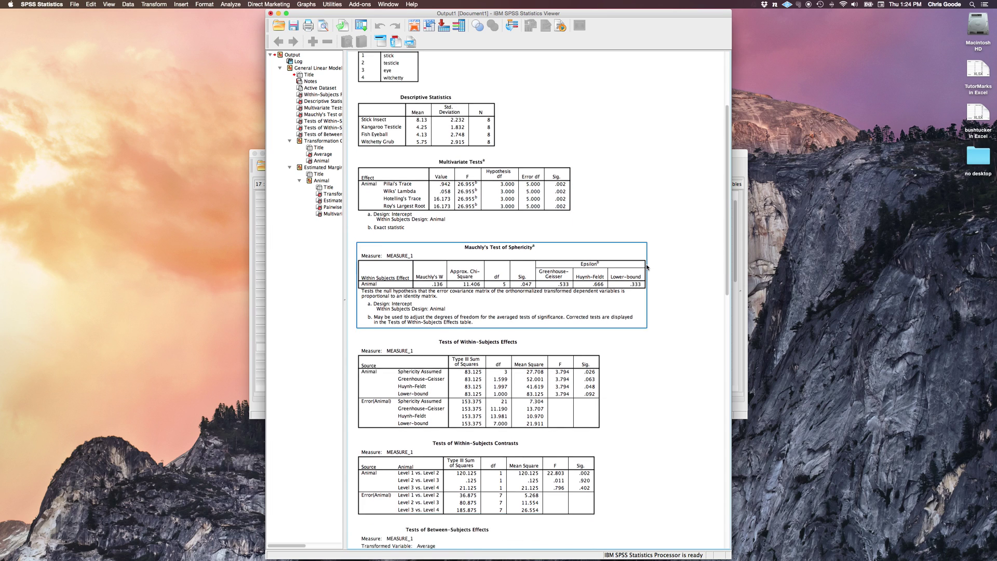
pyautogui.scroll(1, 646, 264)
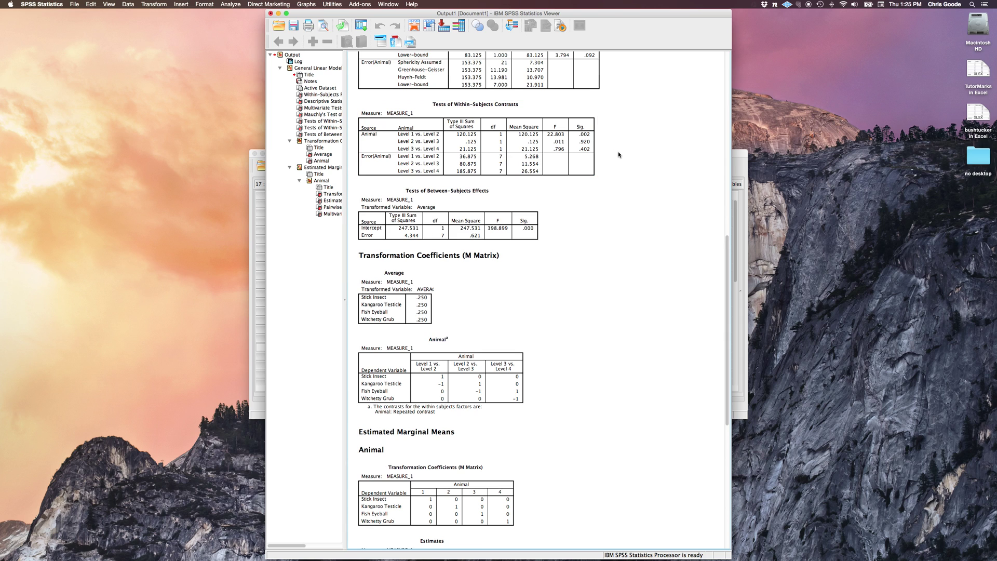
pyautogui.scroll(3, 618, 151)
pyautogui.scroll(6, 618, 151)
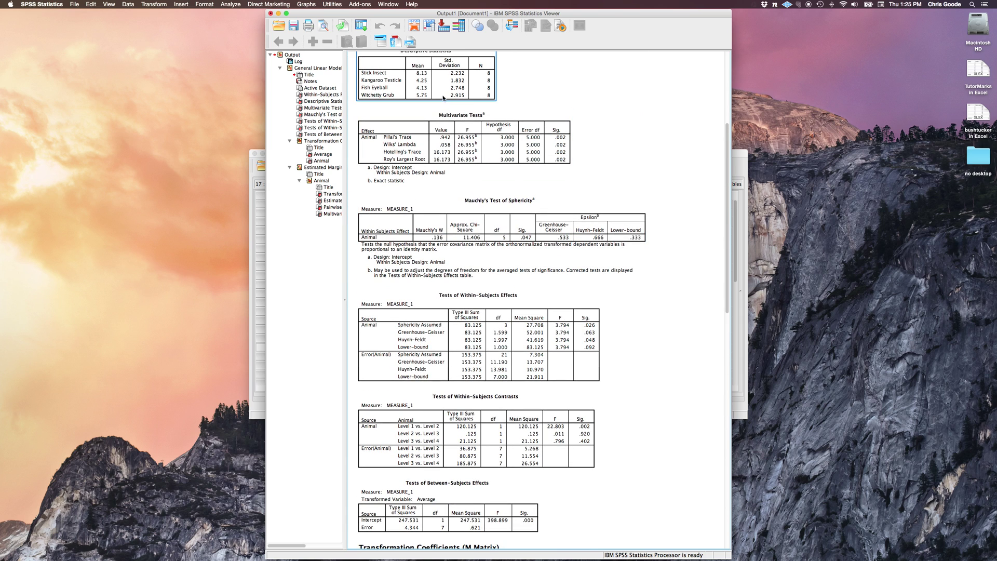
pyautogui.scroll(1, 445, 99)
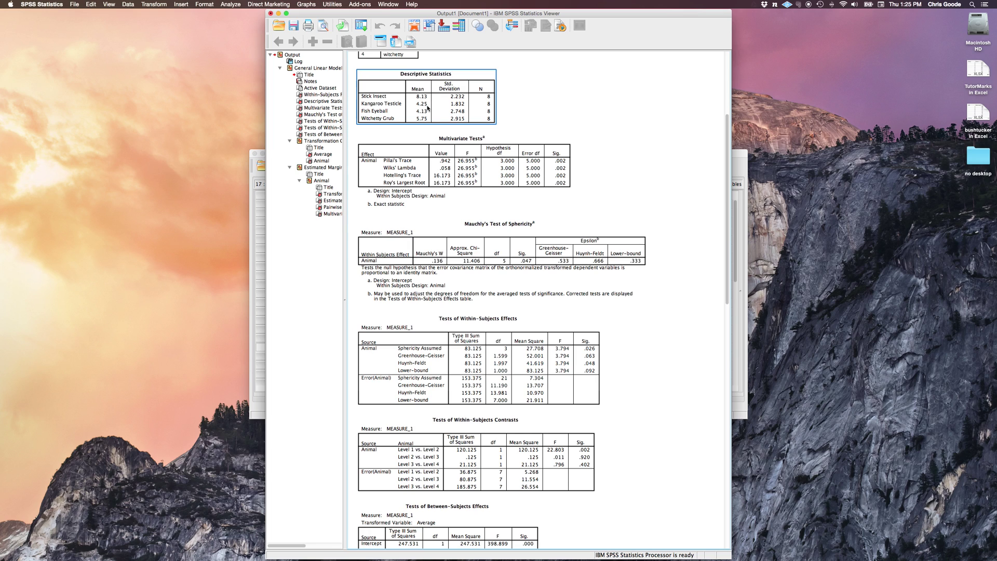
pyautogui.click(635, 350)
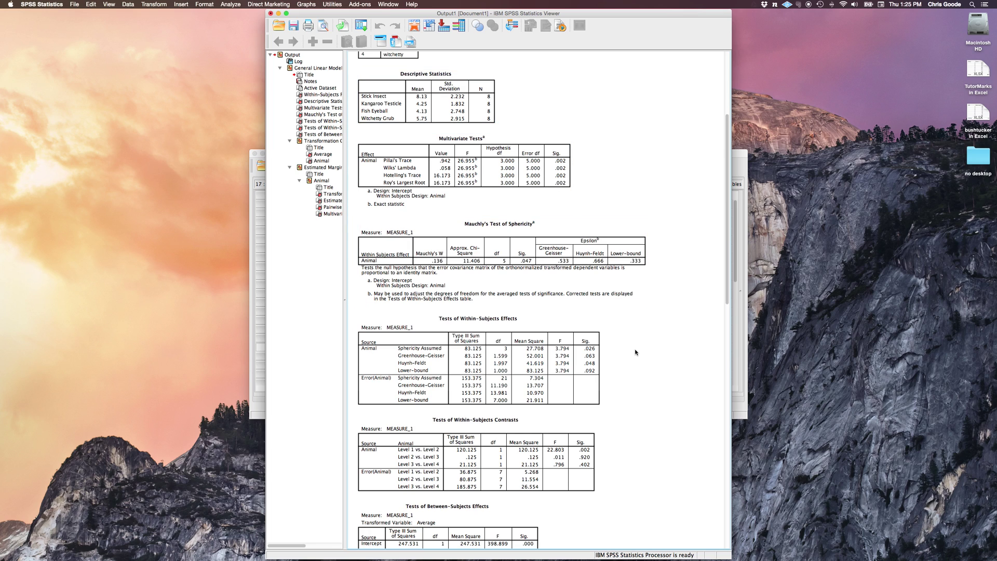
pyautogui.scroll(-2, 636, 352)
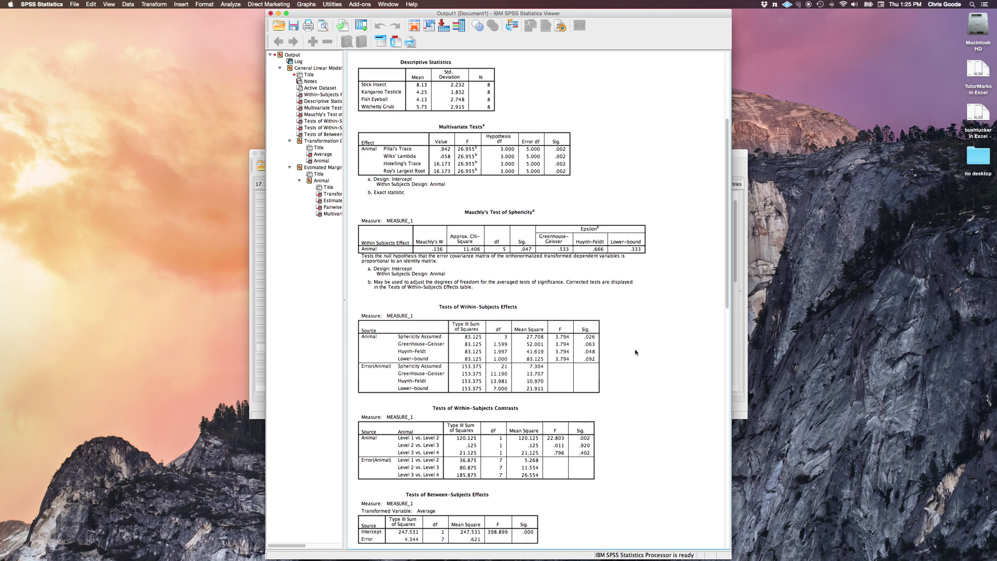
pyautogui.click(386, 78)
pyautogui.press('Down')
pyautogui.press('Down')
pyautogui.press('Down')
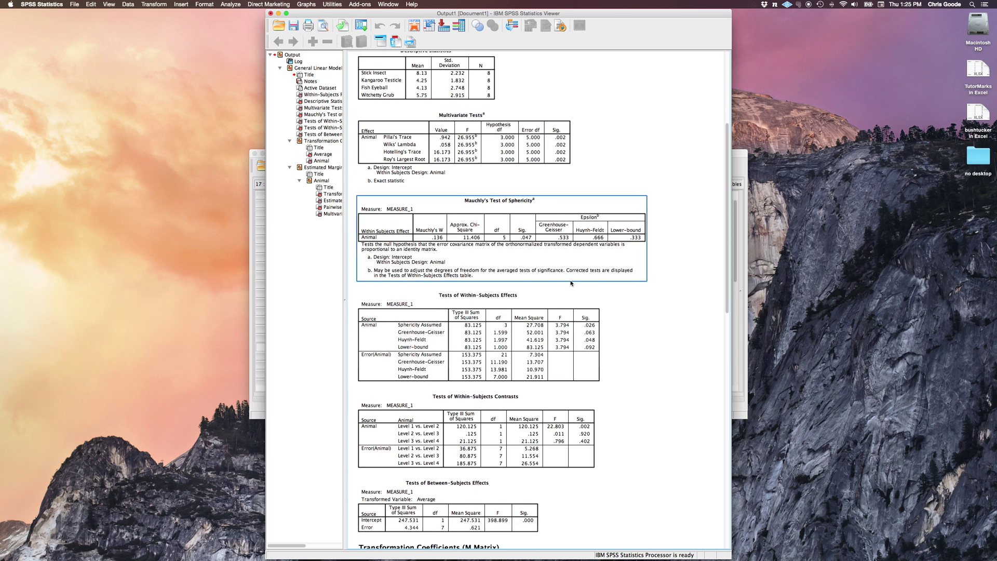
pyautogui.press('Up')
pyautogui.press('Up')
pyautogui.press('Up')
pyautogui.click(631, 394)
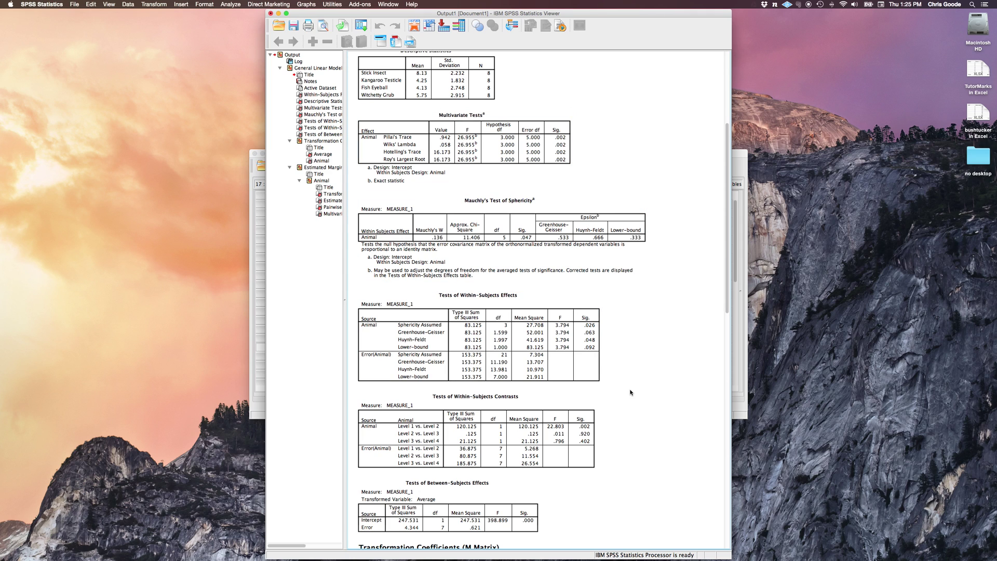
# - Examine the Bonferroni-adjusted Pairwise Comparisons table under Estimated Marginal Means for Animal
pyautogui.scroll(-3, 659, 396)
pyautogui.scroll(-6, 660, 396)
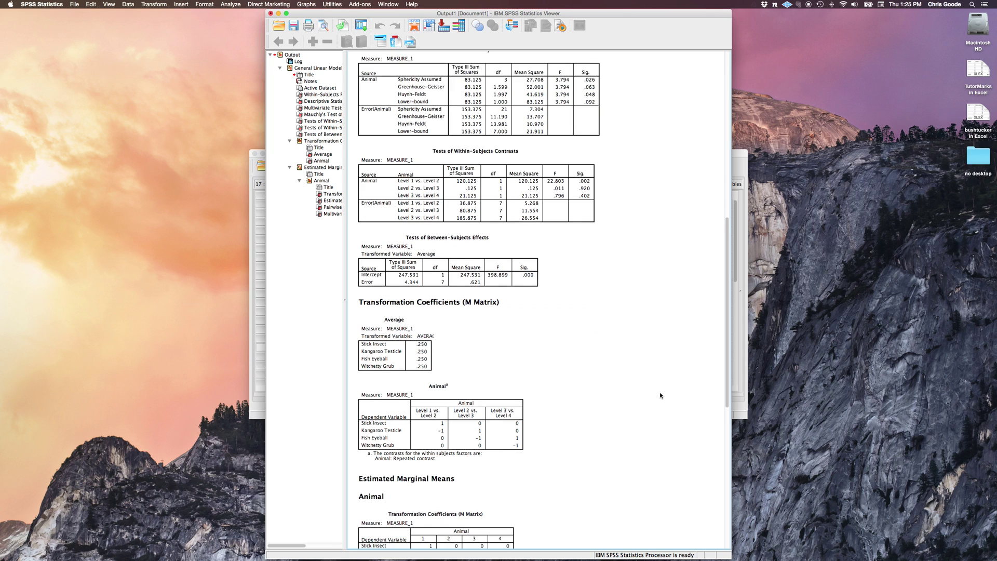
pyautogui.scroll(-2, 660, 396)
pyautogui.scroll(-5, 661, 396)
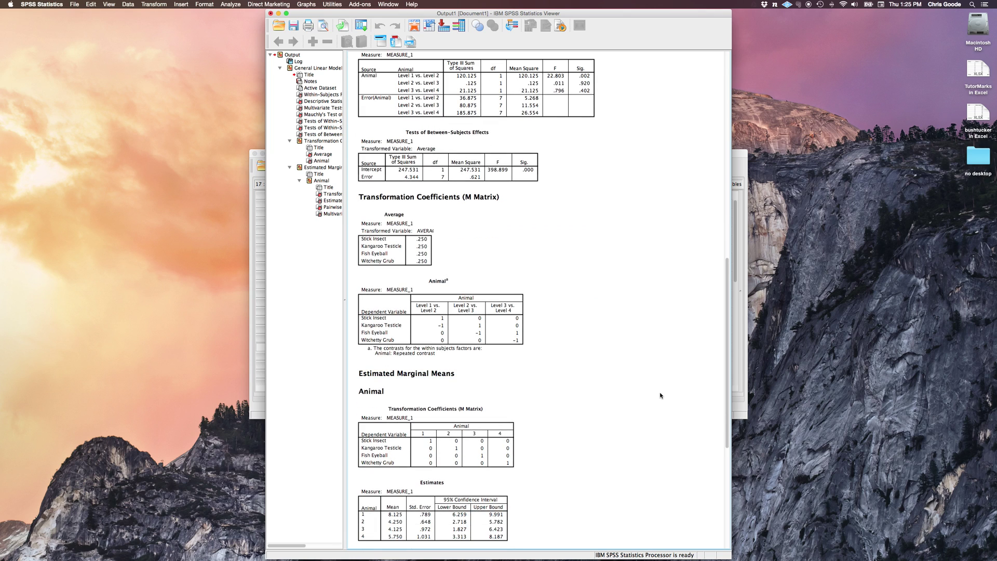
pyautogui.scroll(-2, 661, 396)
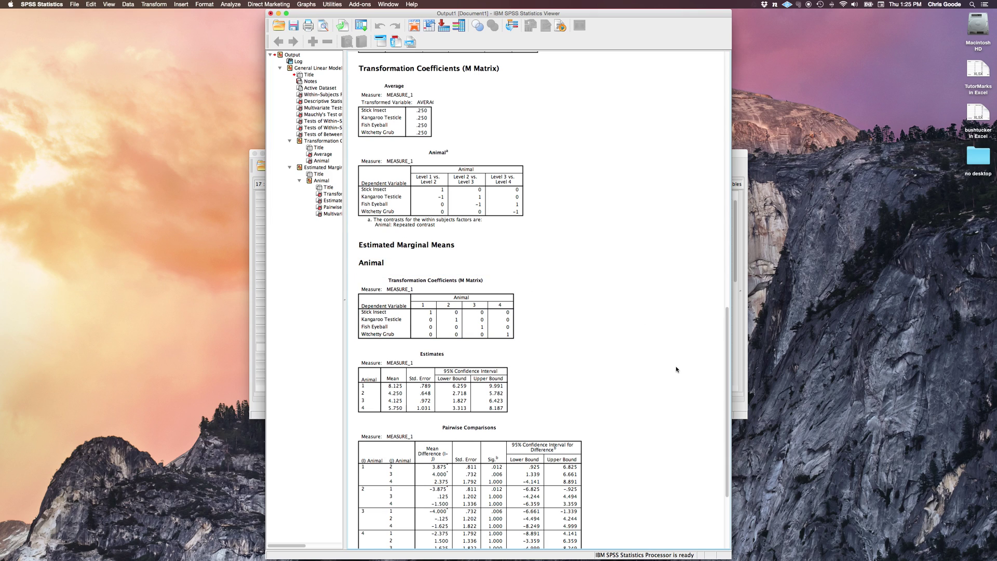
pyautogui.scroll(-3, 676, 370)
pyautogui.click(488, 378)
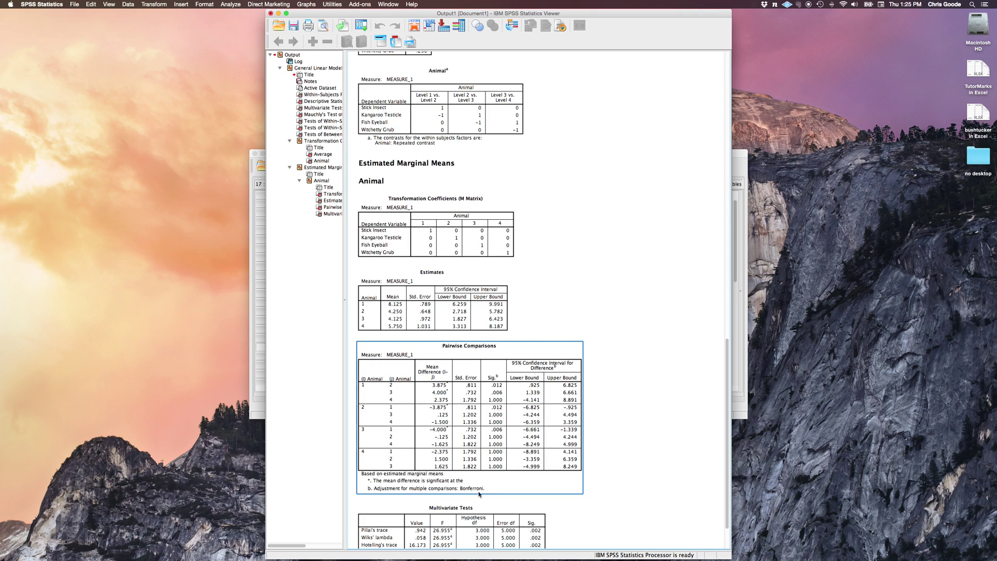
# - Examine the significance values and confidence intervals in the Bonferroni-adjusted Pairwise Comparisons table alongside the Animal repeated-contrast matrix
pyautogui.click(643, 409)
pyautogui.click(466, 371)
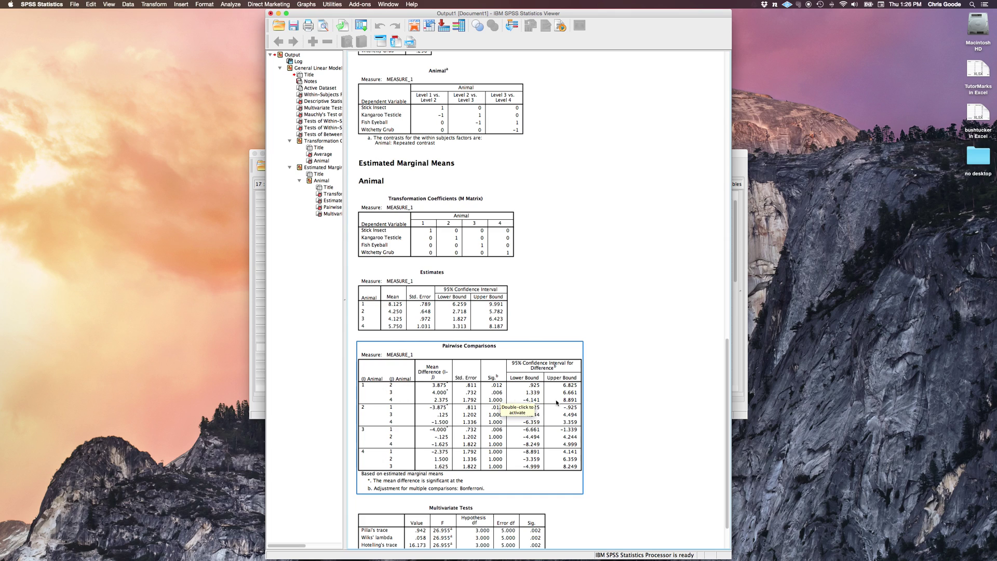
pyautogui.click(563, 107)
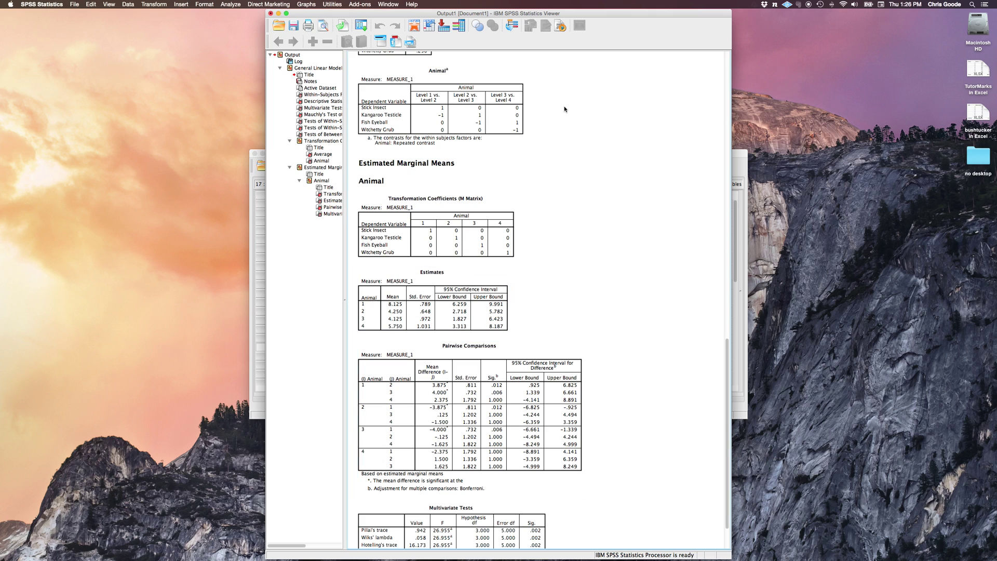
pyautogui.click(393, 127)
pyautogui.click(563, 326)
pyautogui.click(510, 398)
pyautogui.click(626, 475)
pyautogui.scroll(-3, 626, 475)
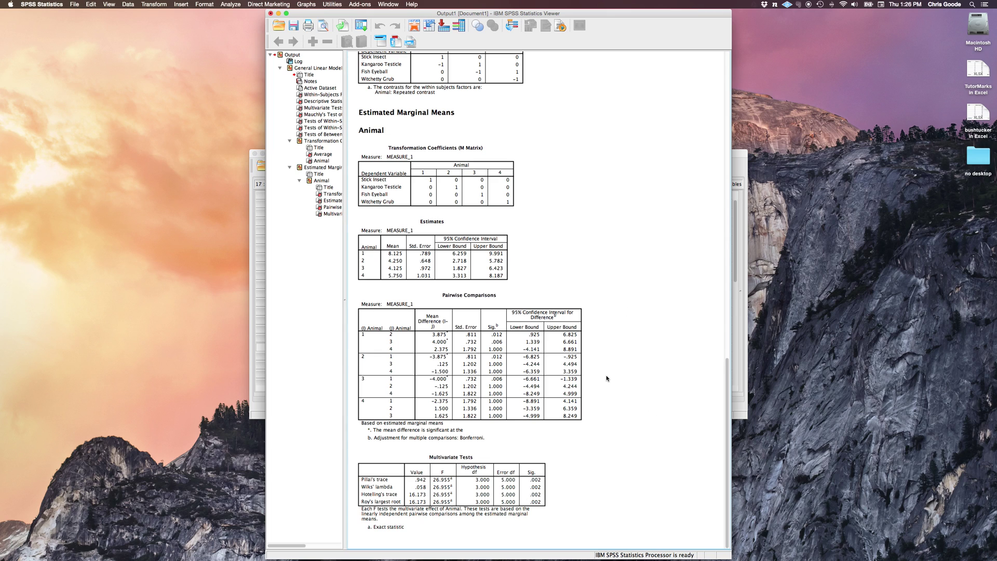
# - Match the Animal level numbers in the Estimated Marginal Means matrix to the animal names and means in Descriptive Statistics
pyautogui.click(405, 193)
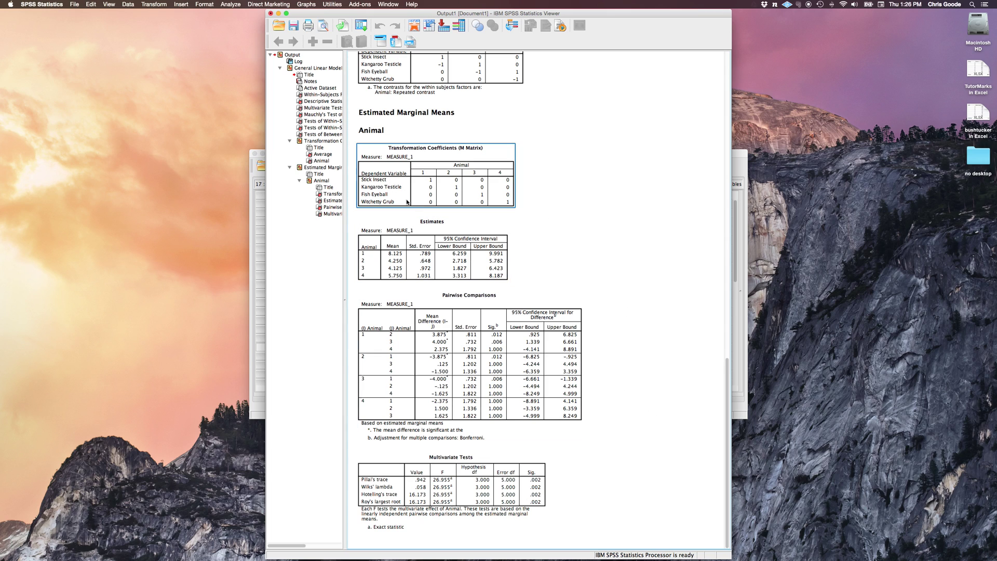
pyautogui.click(540, 197)
pyautogui.scroll(1, 540, 197)
pyautogui.scroll(15, 540, 197)
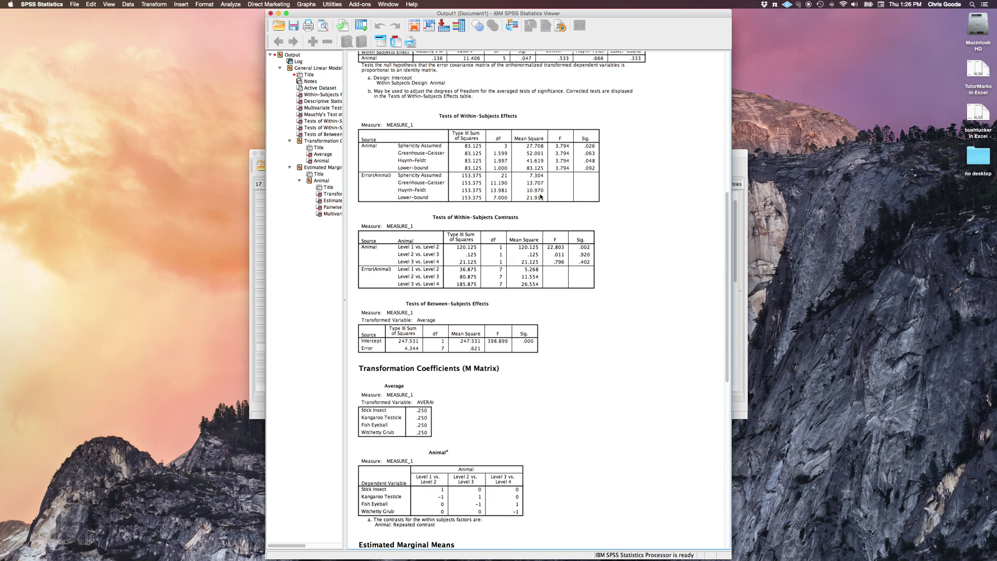
pyautogui.click(421, 122)
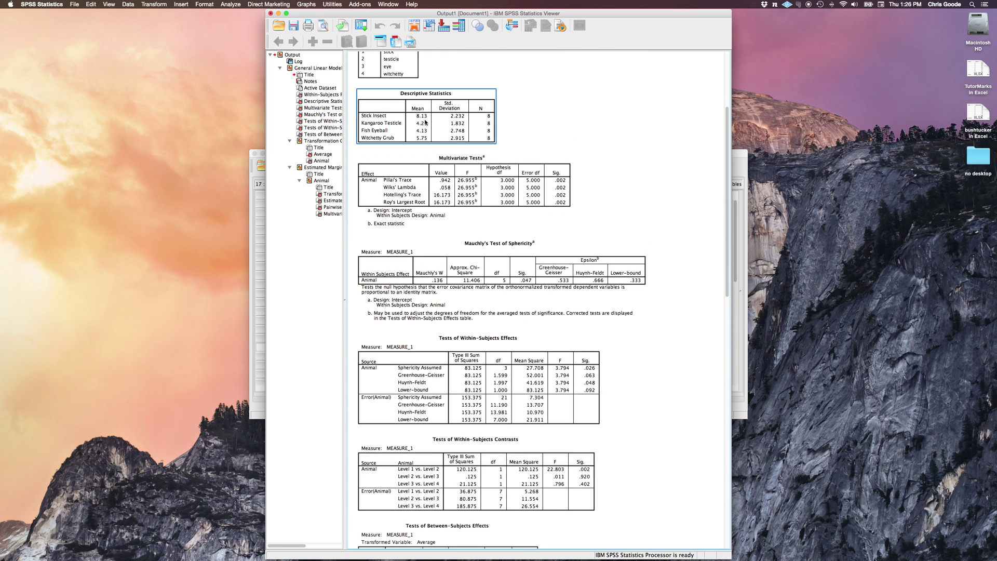
pyautogui.click(519, 270)
pyautogui.click(622, 390)
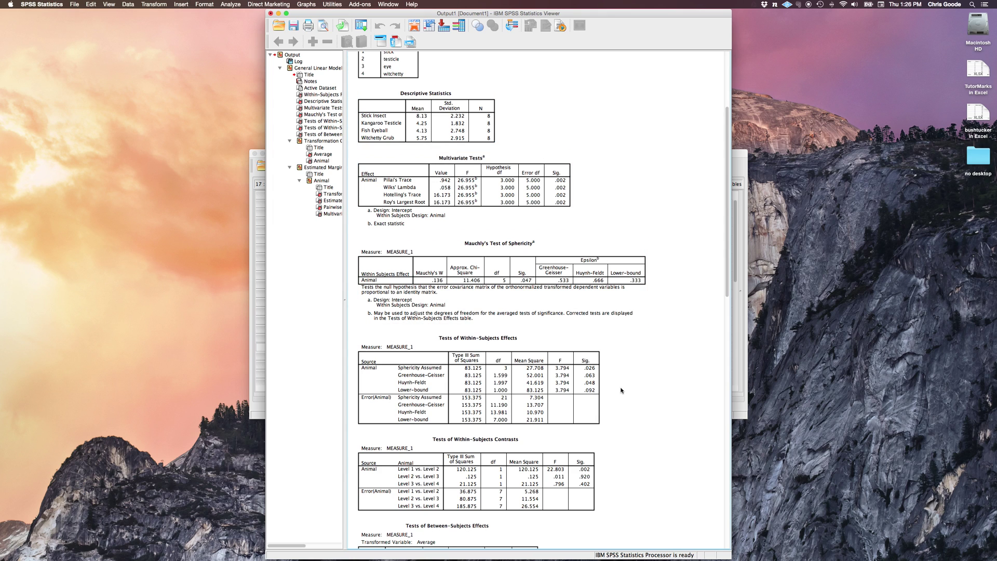
# - Return to the Estimated Marginal Means output and review the Estimates and Pairwise Comparisons tables for Animal
pyautogui.scroll(-10, 621, 390)
pyautogui.click(622, 390)
pyautogui.scroll(-7, 621, 390)
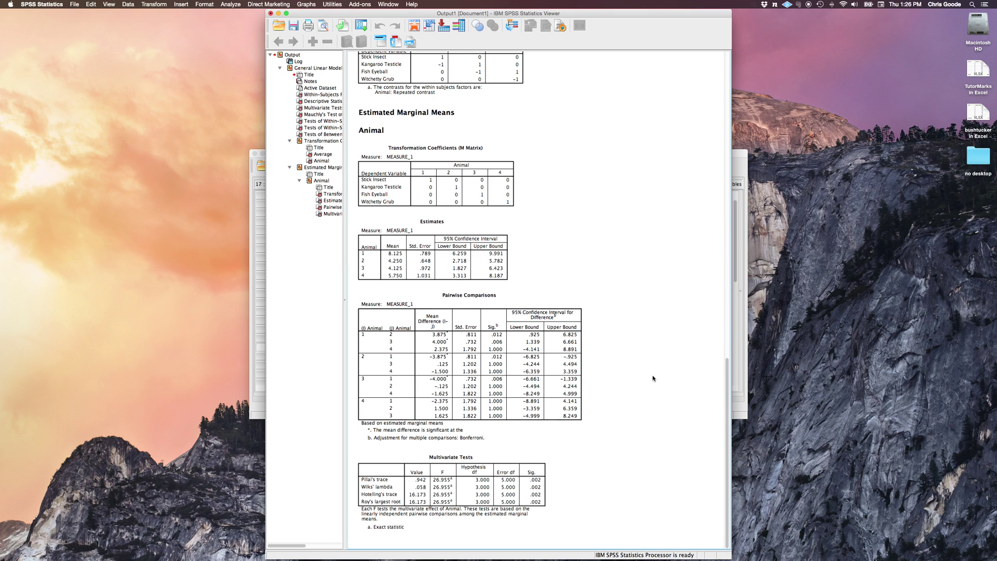
pyautogui.scroll(2, 667, 262)
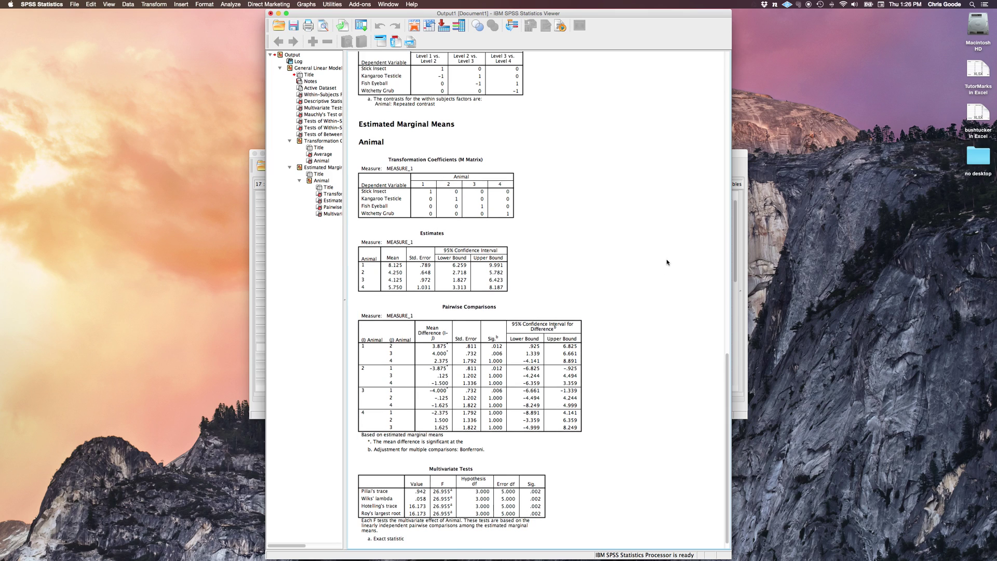